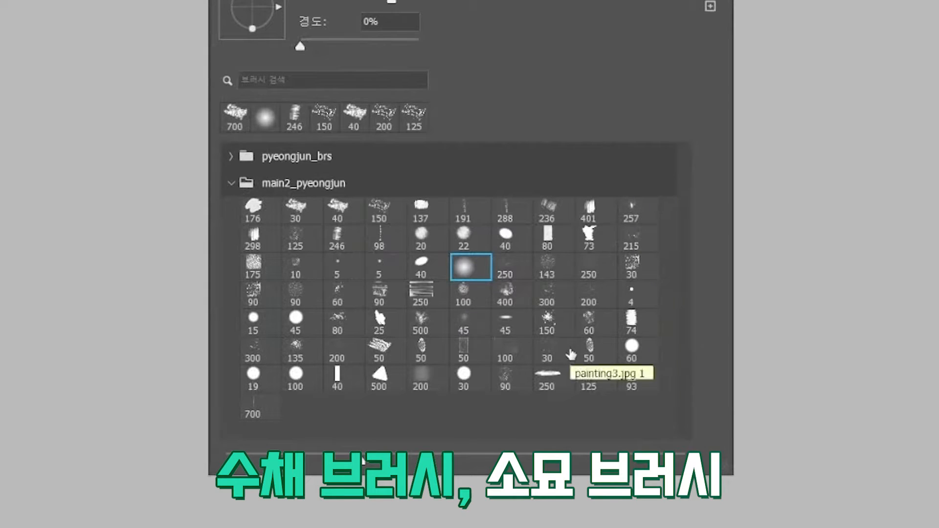
Choose the 60 px round brush and paint translucent brown test strokes, overlapping streaks, a filled patch and long curves across it.
{"action": "left_click", "coordinate": [631, 347]}
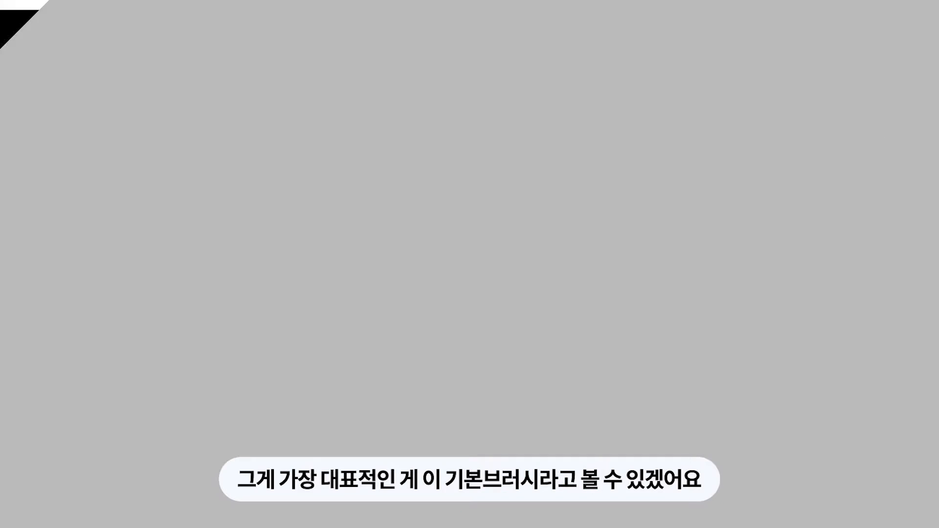
{"action": "left_click_drag", "start_coordinate": [323, 25], "coordinate": [241, 198]}
{"action": "left_click_drag", "start_coordinate": [334, 35], "coordinate": [248, 221]}
{"action": "left_click_drag", "start_coordinate": [360, 43], "coordinate": [269, 226]}
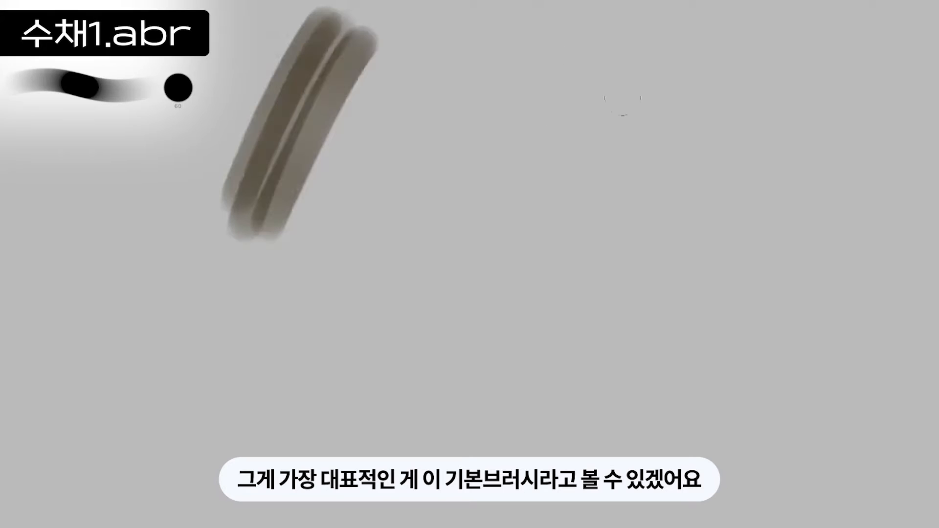
{"action": "mouse_move", "coordinate": [506, 63]}
{"action": "left_mouse_down"}
{"action": "mouse_move", "coordinate": [516, 255]}
{"action": "mouse_move", "coordinate": [494, 329]}
{"action": "mouse_move", "coordinate": [562, 350]}
{"action": "left_mouse_up"}
{"action": "left_click_drag", "start_coordinate": [782, 25], "coordinate": [346, 525]}
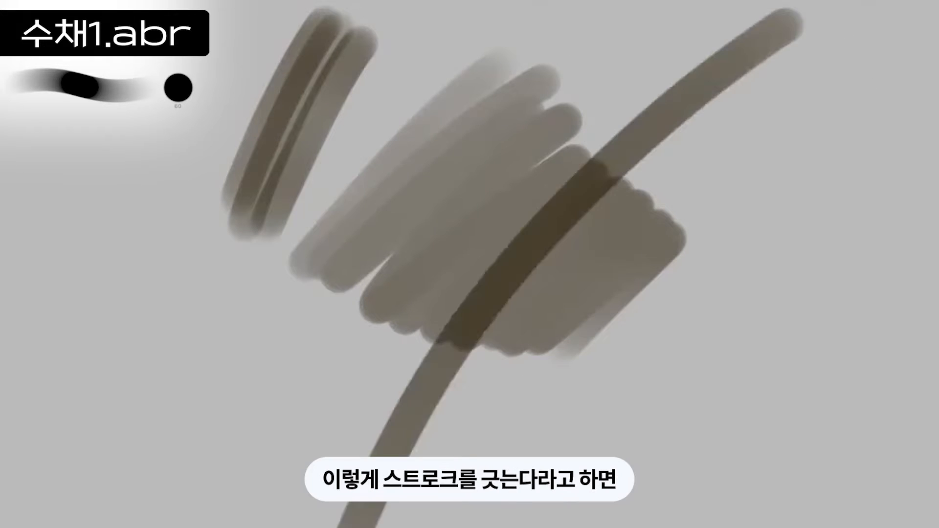
{"action": "mouse_move", "coordinate": [929, 95]}
{"action": "left_mouse_down"}
{"action": "mouse_move", "coordinate": [839, 157]}
{"action": "mouse_move", "coordinate": [577, 526]}
{"action": "left_mouse_up"}
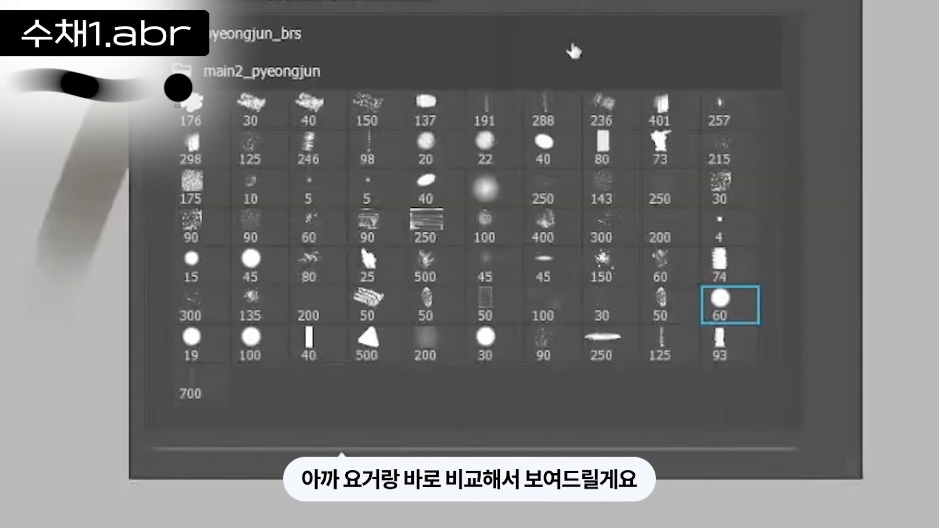
Switch to the 80 px rectangular texture brush and paint dark brown comparison strokes beside and over the soft strokes.
{"action": "left_click", "coordinate": [611, 148]}
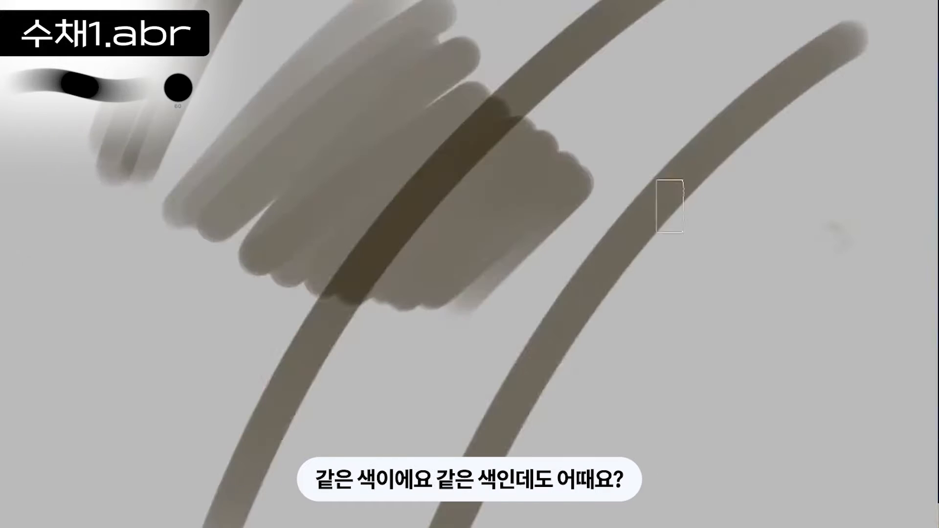
{"action": "left_click_drag", "start_coordinate": [907, 100], "coordinate": [594, 453]}
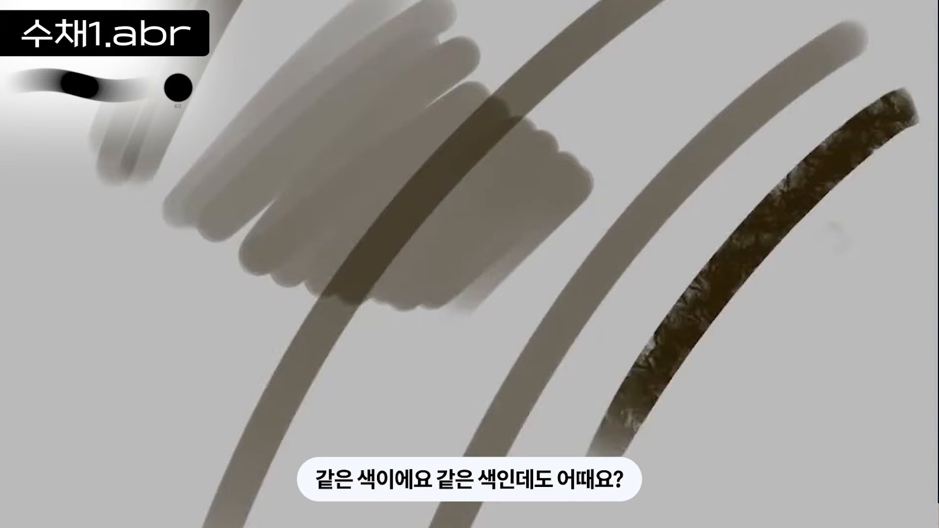
{"action": "left_click_drag", "start_coordinate": [567, 186], "coordinate": [657, 252]}
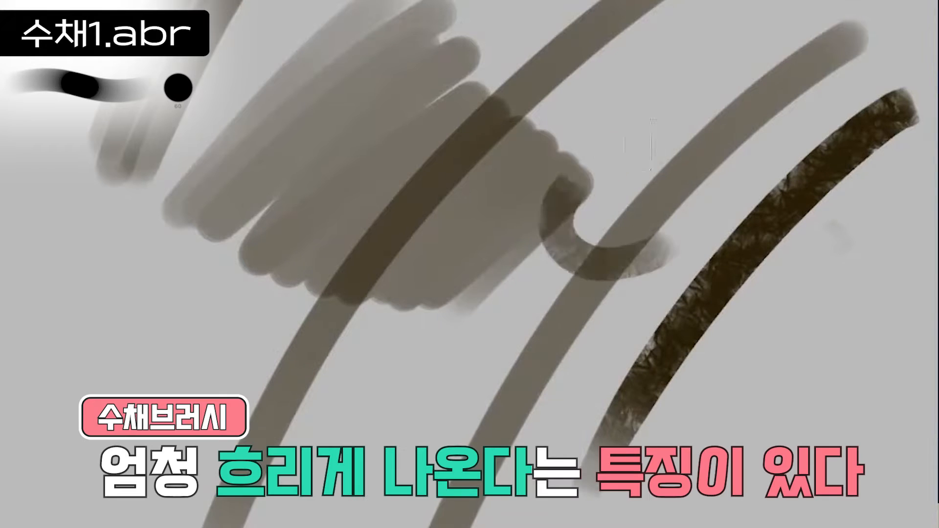
{"action": "left_click_drag", "start_coordinate": [639, 144], "coordinate": [648, 289]}
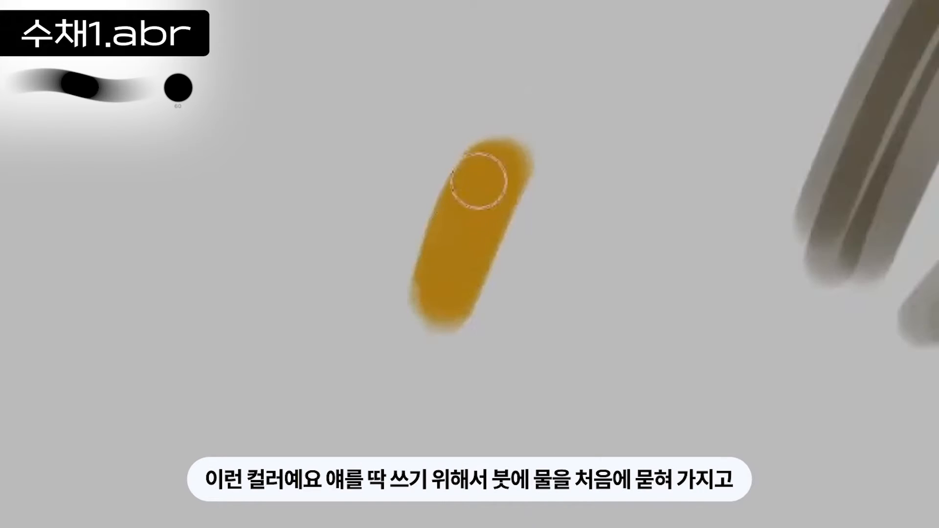
Fill an opaque ochre swatch with the round brush and layer translucent ochre strokes beside it to build up a darker tone.
{"action": "left_click_drag", "start_coordinate": [478, 182], "coordinate": [430, 300]}
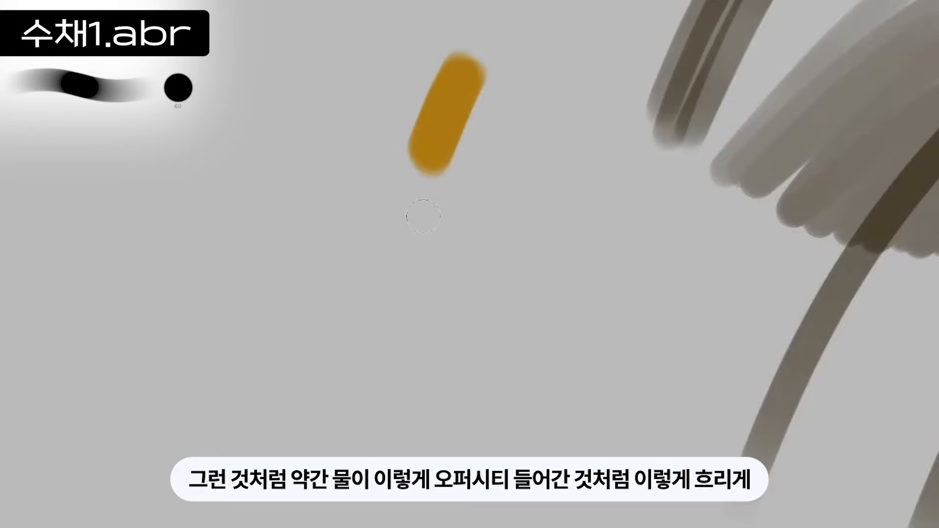
{"action": "left_click_drag", "start_coordinate": [633, 90], "coordinate": [455, 408]}
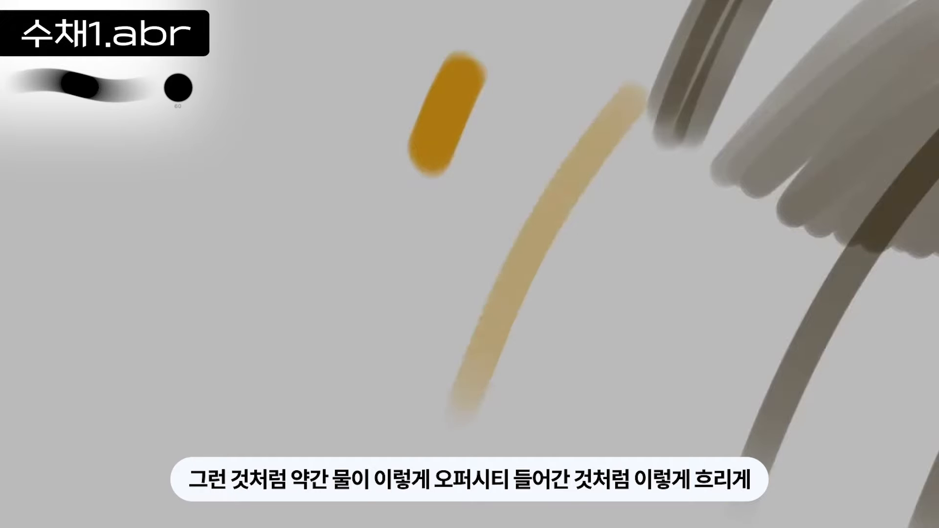
{"action": "left_click_drag", "start_coordinate": [624, 97], "coordinate": [504, 278]}
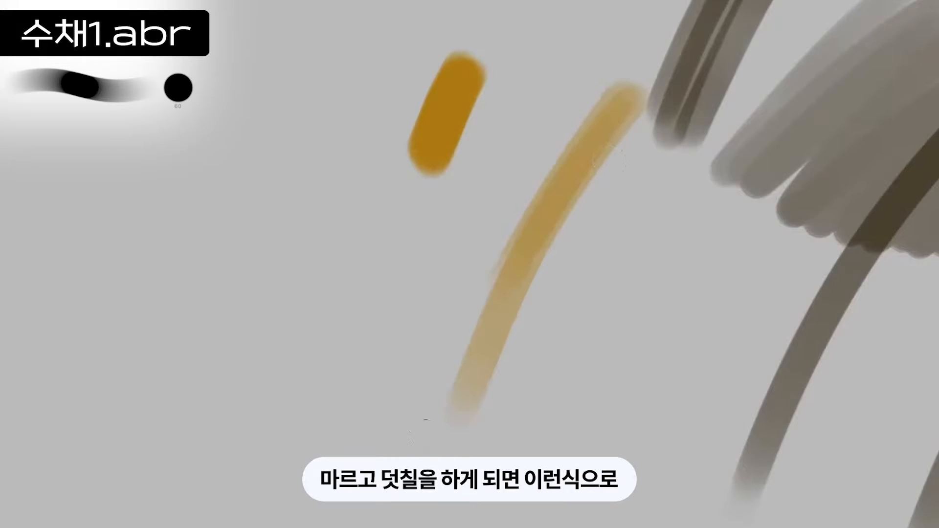
{"action": "left_click_drag", "start_coordinate": [610, 112], "coordinate": [455, 364]}
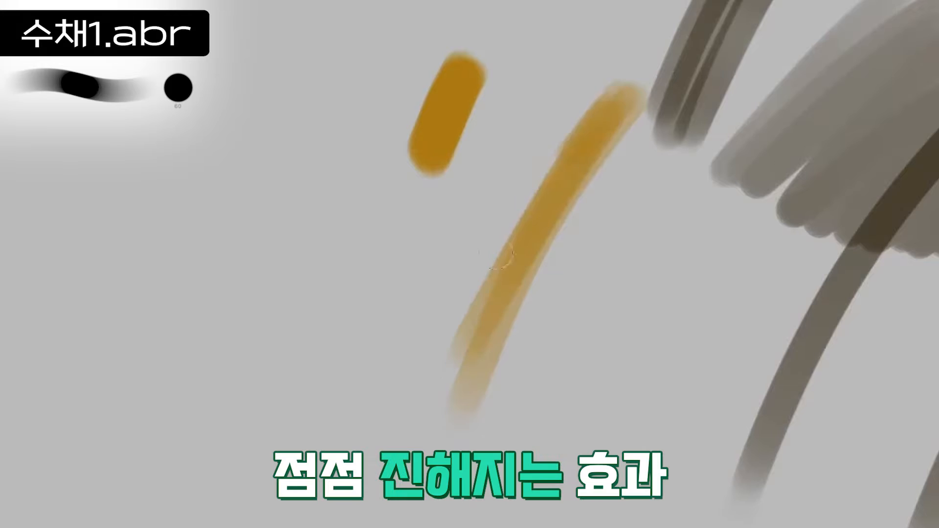
{"action": "mouse_move", "coordinate": [667, 115]}
{"action": "left_mouse_down"}
{"action": "mouse_move", "coordinate": [631, 98]}
{"action": "mouse_move", "coordinate": [482, 247]}
{"action": "left_mouse_up"}
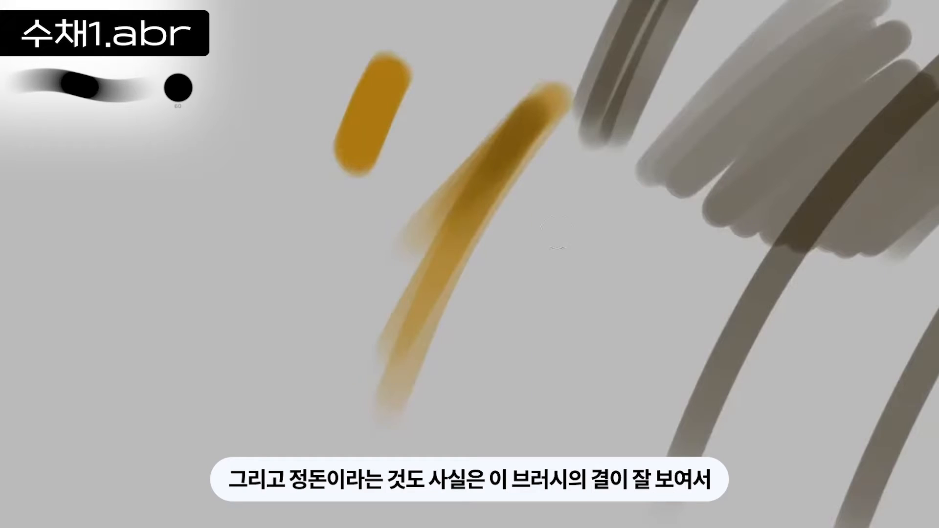
Paint overlapping translucent ochre-brown strokes running from the empty canvas onto the edge of the grey-brown patch.
{"action": "left_click_drag", "start_coordinate": [608, 183], "coordinate": [511, 420]}
{"action": "left_click", "coordinate": [685, 156]}
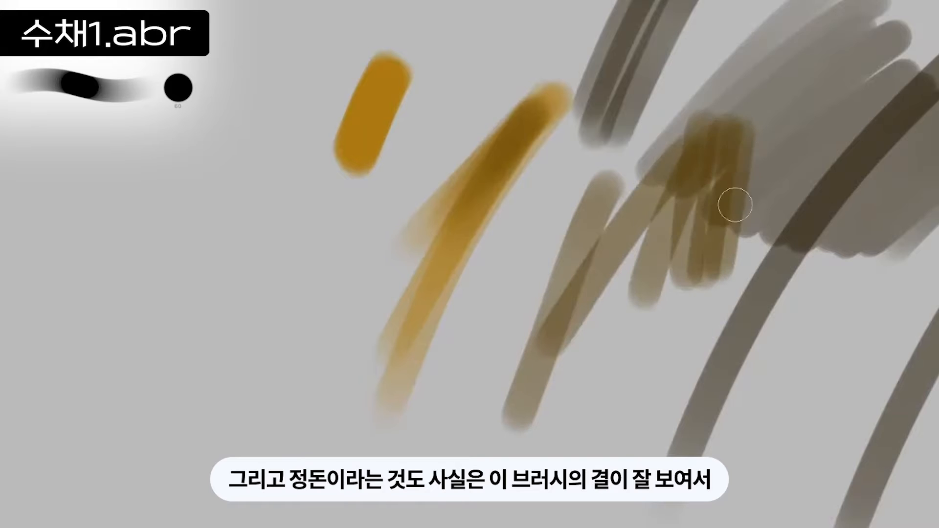
{"action": "left_click_drag", "start_coordinate": [735, 205], "coordinate": [728, 248]}
{"action": "left_click_drag", "start_coordinate": [724, 105], "coordinate": [656, 180]}
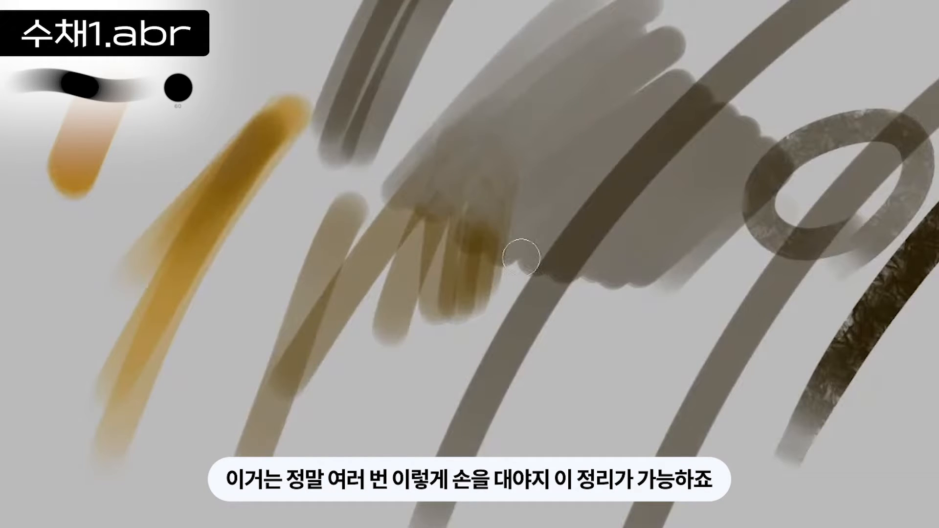
Blend the overlapping ochre-brown strokes into the grey-brown patch with a sampled colour and repeated brush strokes.
{"action": "mouse_move", "coordinate": [474, 224]}
{"action": "left_mouse_down"}
{"action": "mouse_move", "coordinate": [472, 192]}
{"action": "mouse_move", "coordinate": [497, 212]}
{"action": "mouse_move", "coordinate": [469, 313]}
{"action": "mouse_move", "coordinate": [545, 240]}
{"action": "left_mouse_up"}
{"action": "left_click", "coordinate": [534, 191], "text": "alt"}
{"action": "left_click_drag", "start_coordinate": [477, 180], "coordinate": [493, 209]}
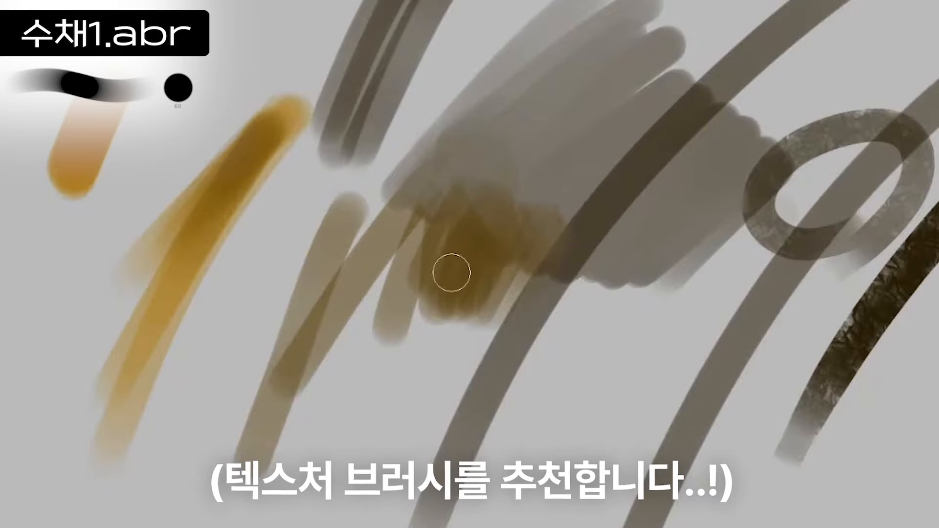
{"action": "mouse_move", "coordinate": [450, 272]}
{"action": "left_mouse_down"}
{"action": "mouse_move", "coordinate": [449, 222]}
{"action": "mouse_move", "coordinate": [424, 241]}
{"action": "mouse_move", "coordinate": [451, 160]}
{"action": "mouse_move", "coordinate": [506, 153]}
{"action": "mouse_move", "coordinate": [403, 271]}
{"action": "mouse_move", "coordinate": [418, 284]}
{"action": "mouse_move", "coordinate": [465, 257]}
{"action": "mouse_move", "coordinate": [484, 263]}
{"action": "left_mouse_up"}
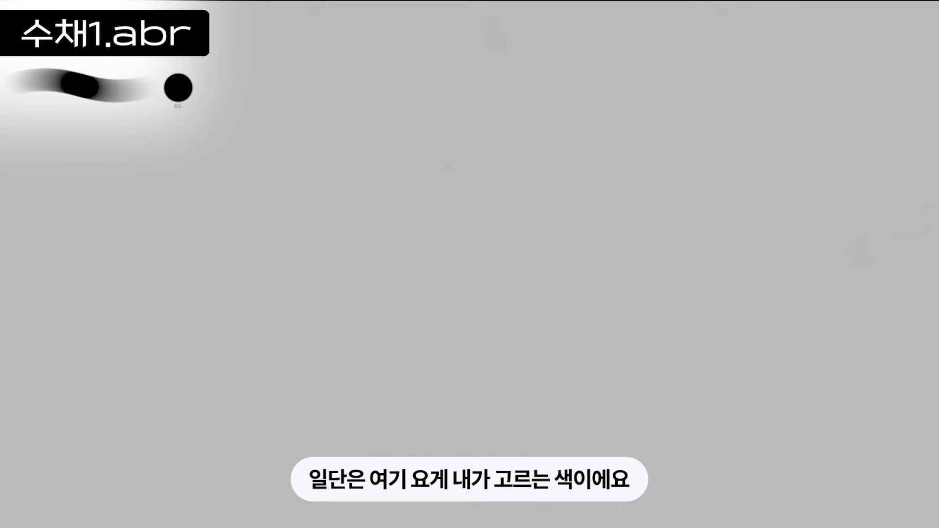
Paint saturated green swatches beside the handwritten note "내가 고른 색" and a translucent green patch under its arrow with the 176 px brush.
{"action": "mouse_move", "coordinate": [301, 158]}
{"action": "left_mouse_down"}
{"action": "mouse_move", "coordinate": [271, 241]}
{"action": "mouse_move", "coordinate": [312, 264]}
{"action": "left_mouse_up"}
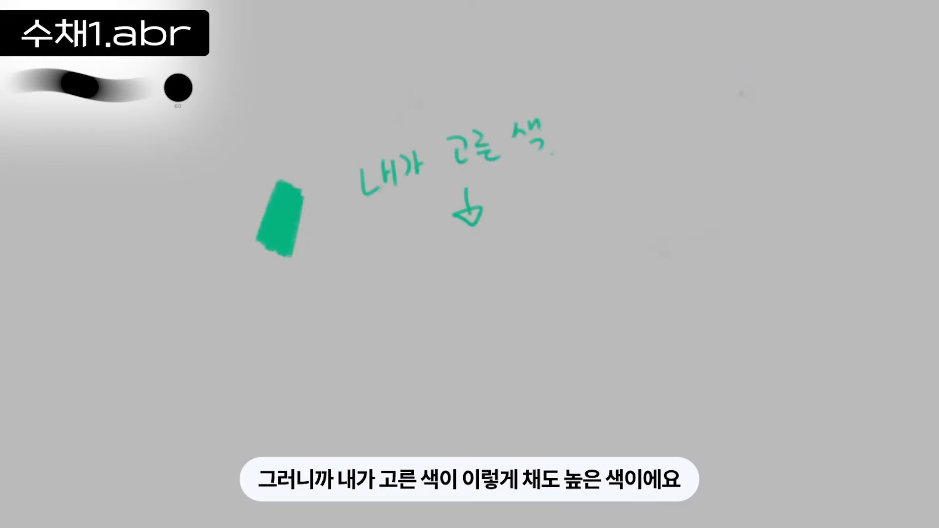
{"action": "mouse_move", "coordinate": [297, 289]}
{"action": "left_mouse_down"}
{"action": "mouse_move", "coordinate": [284, 336]}
{"action": "mouse_move", "coordinate": [306, 298]}
{"action": "left_mouse_up"}
{"action": "right_click", "coordinate": [123, 338]}
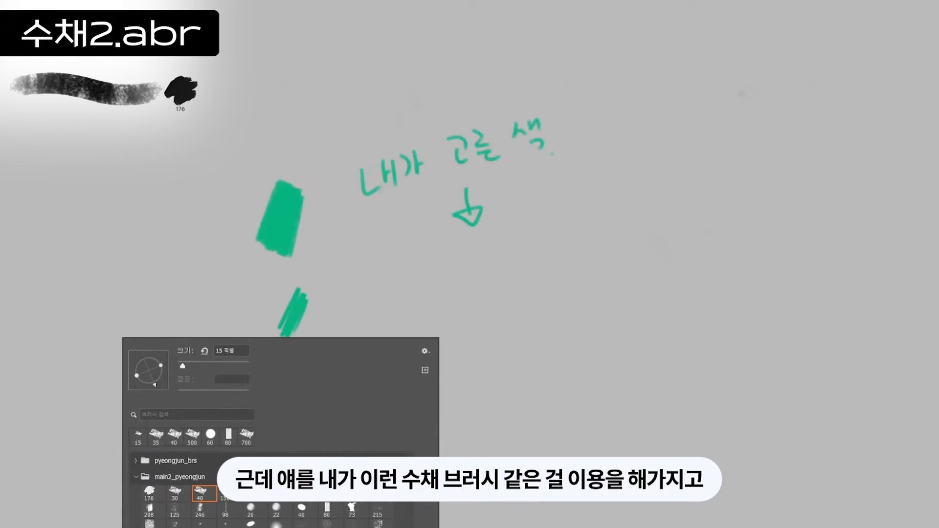
{"action": "left_click", "coordinate": [150, 493]}
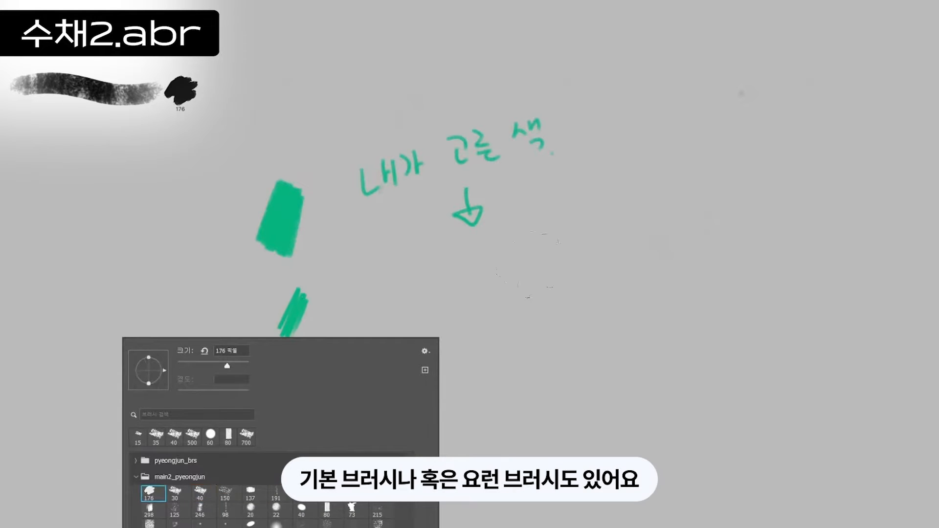
{"action": "mouse_move", "coordinate": [541, 271]}
{"action": "left_mouse_down"}
{"action": "mouse_move", "coordinate": [522, 280]}
{"action": "mouse_move", "coordinate": [490, 301]}
{"action": "mouse_move", "coordinate": [469, 297]}
{"action": "mouse_move", "coordinate": [510, 277]}
{"action": "mouse_move", "coordinate": [519, 359]}
{"action": "mouse_move", "coordinate": [582, 364]}
{"action": "left_mouse_up"}
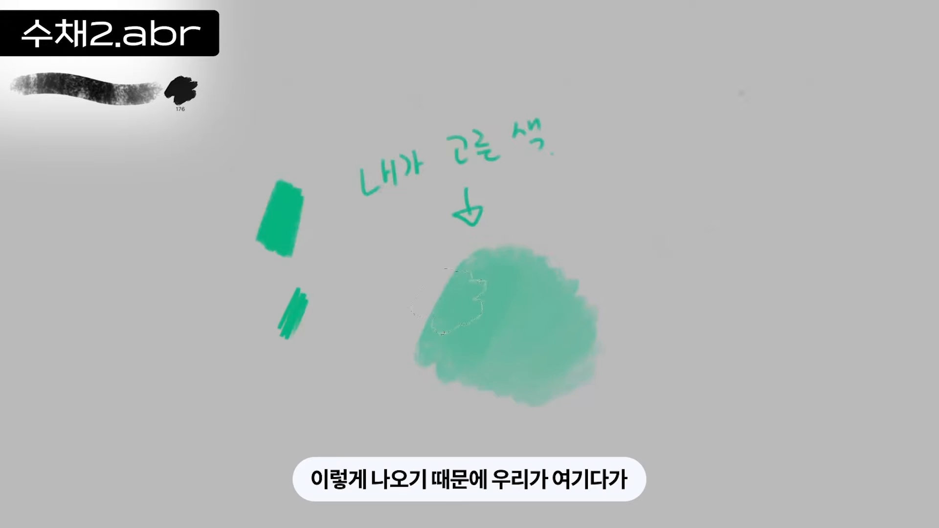
Using the 40 px brush, block in a peach face over the green patch with brown eye, brow, nose, mouth and cheek shadows.
{"action": "right_click", "coordinate": [114, 345]}
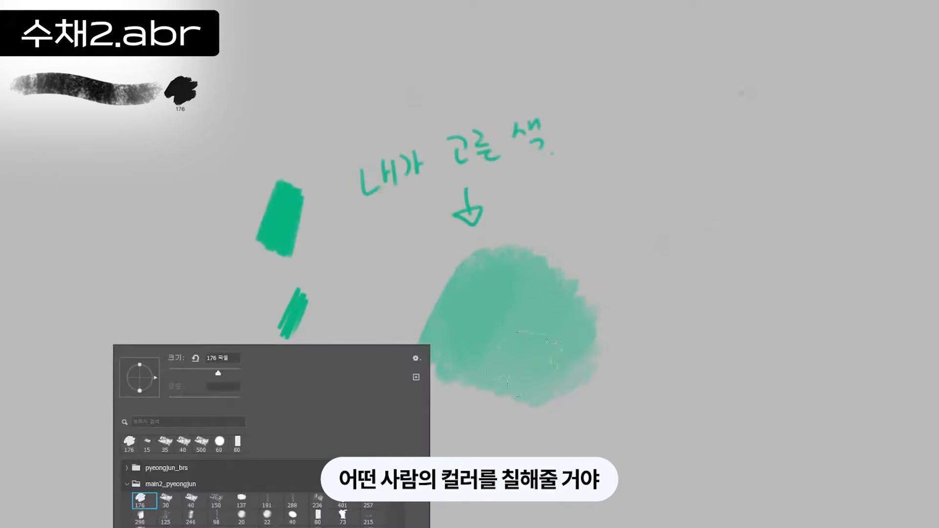
{"action": "left_click", "coordinate": [191, 500]}
{"action": "key", "text": "Return"}
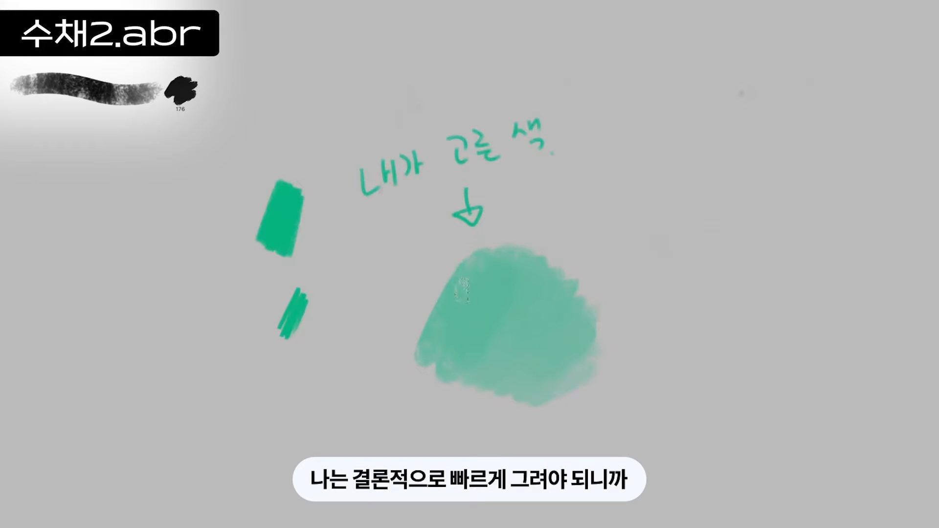
{"action": "left_click_drag", "start_coordinate": [430, 279], "coordinate": [453, 423]}
{"action": "mouse_move", "coordinate": [431, 298]}
{"action": "left_mouse_down"}
{"action": "mouse_move", "coordinate": [518, 261]}
{"action": "mouse_move", "coordinate": [473, 286]}
{"action": "mouse_move", "coordinate": [540, 362]}
{"action": "mouse_move", "coordinate": [572, 337]}
{"action": "left_mouse_up"}
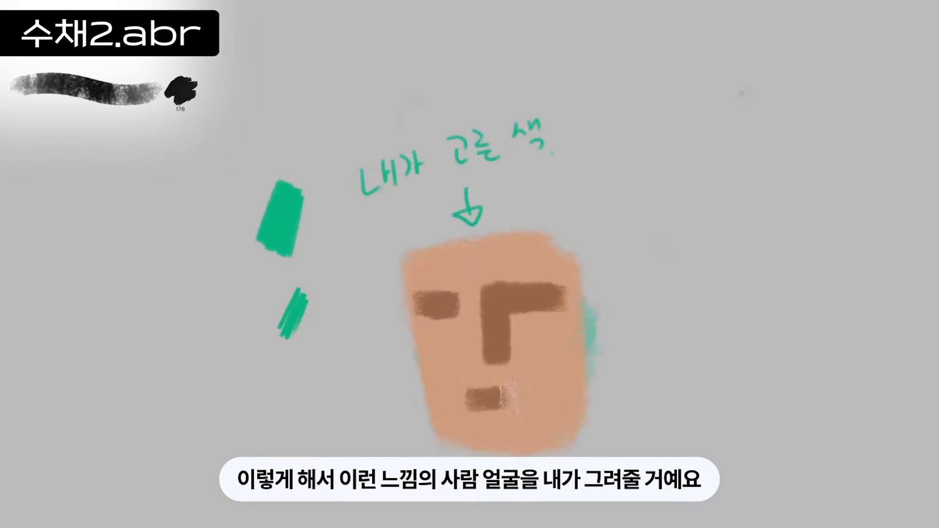
{"action": "left_click_drag", "start_coordinate": [472, 401], "coordinate": [513, 401]}
{"action": "mouse_move", "coordinate": [560, 345]}
{"action": "left_mouse_down"}
{"action": "mouse_move", "coordinate": [550, 413]}
{"action": "mouse_move", "coordinate": [573, 342]}
{"action": "mouse_move", "coordinate": [557, 440]}
{"action": "left_mouse_up"}
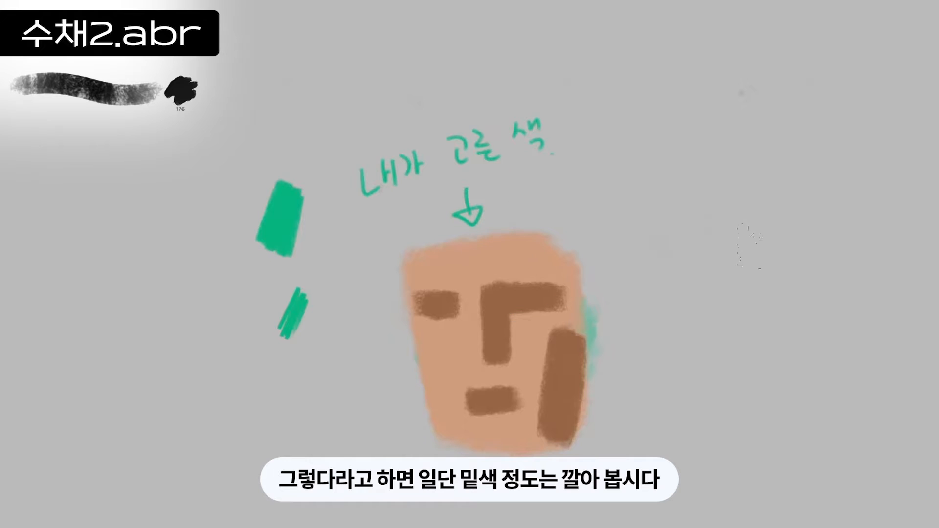
Fill a second peach face block beside the first face.
{"action": "mouse_move", "coordinate": [685, 230]}
{"action": "left_mouse_down"}
{"action": "mouse_move", "coordinate": [719, 430]}
{"action": "mouse_move", "coordinate": [748, 220]}
{"action": "mouse_move", "coordinate": [787, 421]}
{"action": "mouse_move", "coordinate": [822, 215]}
{"action": "left_mouse_up"}
{"action": "left_click_drag", "start_coordinate": [809, 313], "coordinate": [841, 225]}
{"action": "left_click_drag", "start_coordinate": [841, 224], "coordinate": [807, 411]}
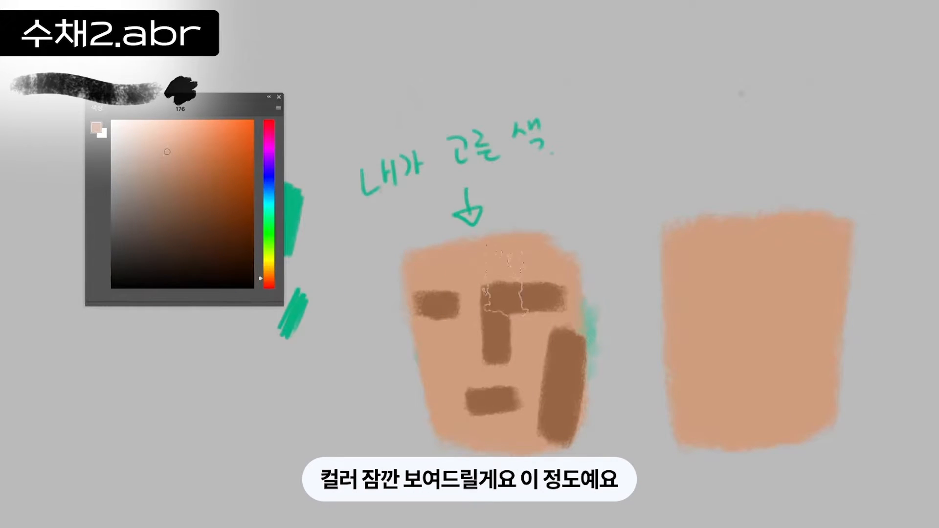
Sample the first face's shadow brown, try a nose shadow on the second face, and paint over it with the sampled skin tone.
{"action": "left_click", "coordinate": [499, 306]}
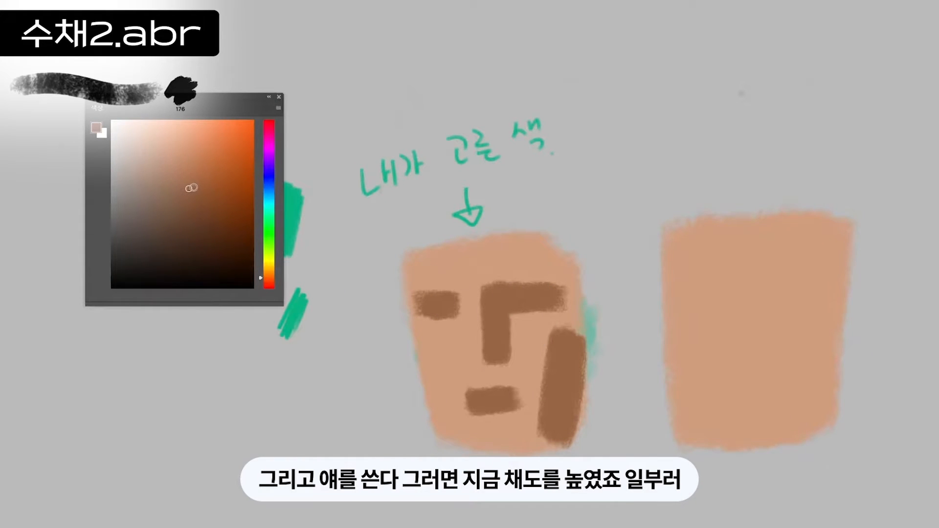
{"action": "right_click", "coordinate": [747, 312]}
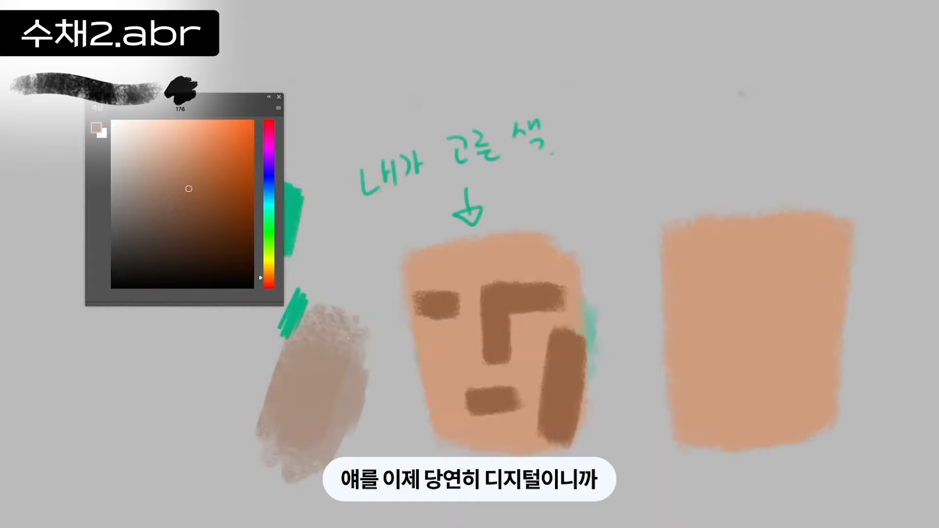
{"action": "left_click_drag", "start_coordinate": [765, 266], "coordinate": [738, 352]}
{"action": "left_click", "coordinate": [782, 279], "text": "alt"}
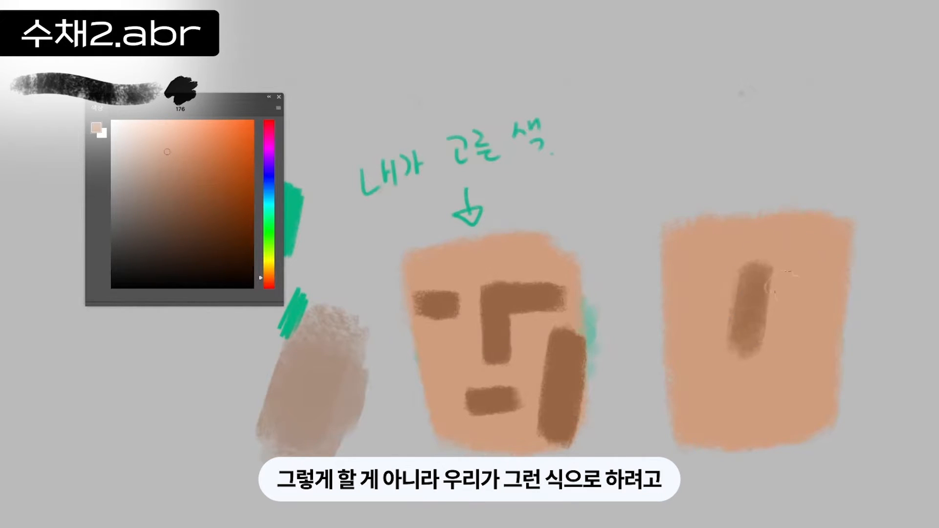
{"action": "mouse_move", "coordinate": [765, 269]}
{"action": "left_mouse_down"}
{"action": "mouse_move", "coordinate": [736, 349]}
{"action": "mouse_move", "coordinate": [753, 337]}
{"action": "mouse_move", "coordinate": [753, 255]}
{"action": "left_mouse_up"}
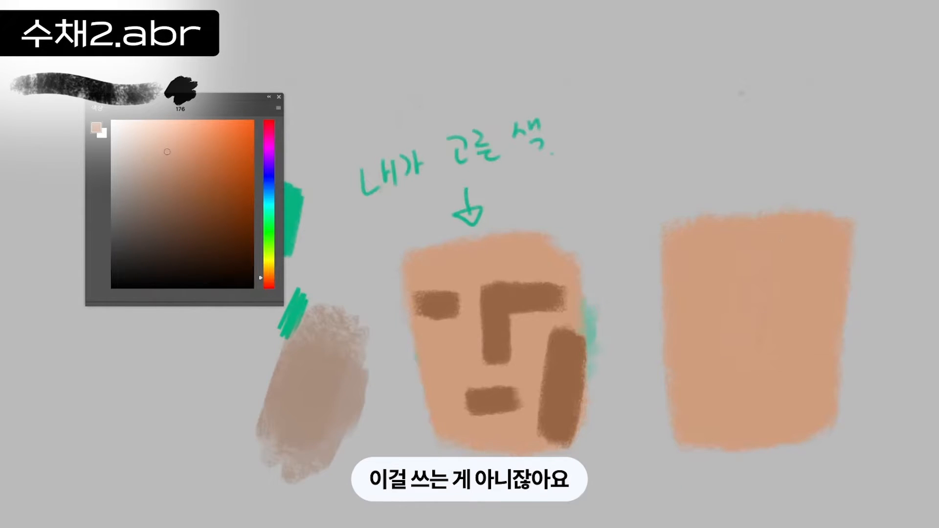
Pick a darker, more saturated brown and paint the eye, brow, nose, mouth and cheek shadows on the second face.
{"action": "left_click", "coordinate": [187, 199]}
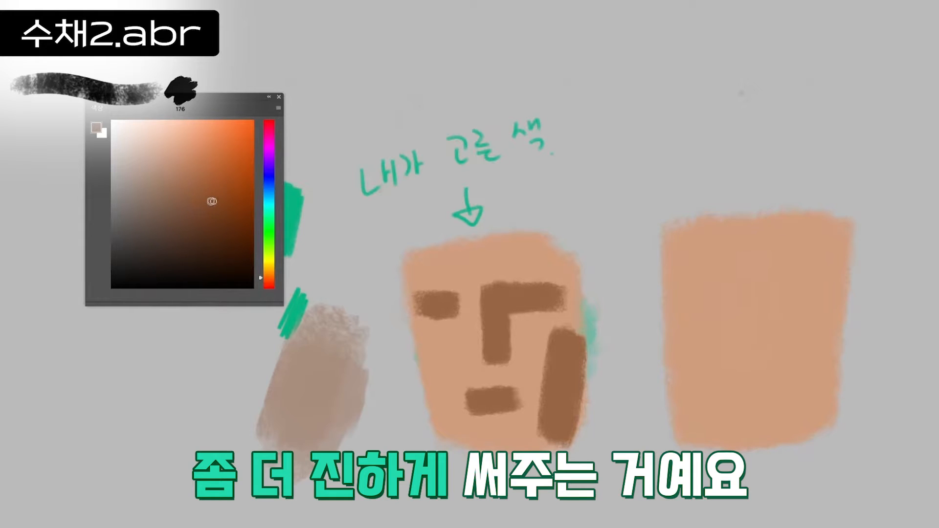
{"action": "left_click_drag", "start_coordinate": [755, 274], "coordinate": [743, 349]}
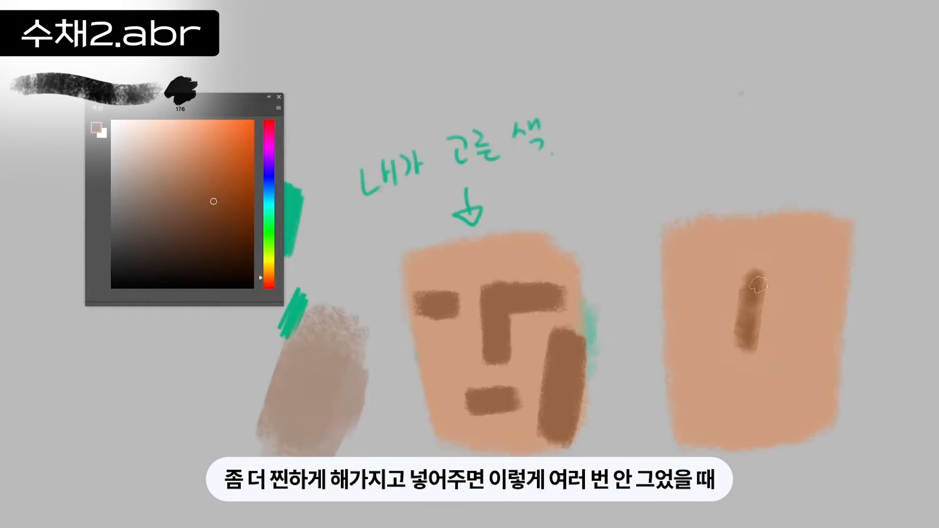
{"action": "left_click_drag", "start_coordinate": [758, 276], "coordinate": [816, 278]}
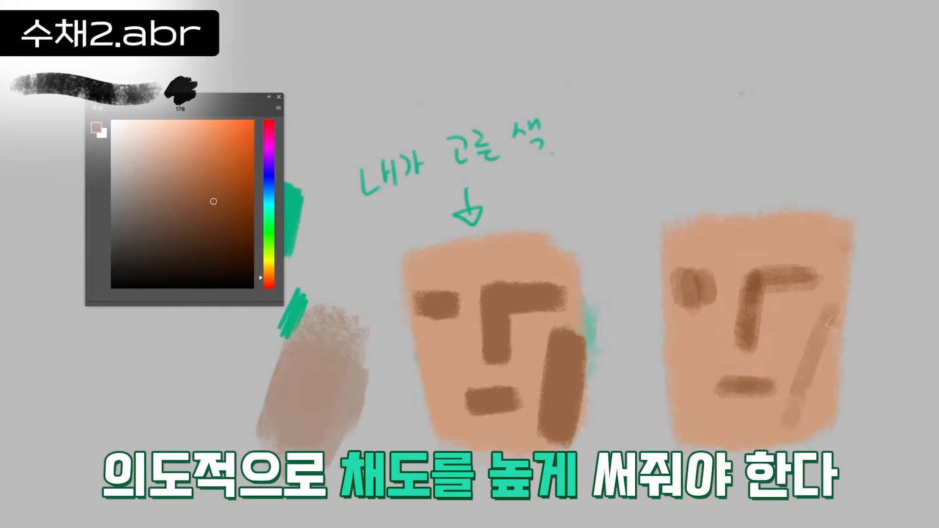
{"action": "left_click_drag", "start_coordinate": [839, 313], "coordinate": [795, 428]}
{"action": "left_click_drag", "start_coordinate": [821, 398], "coordinate": [806, 428]}
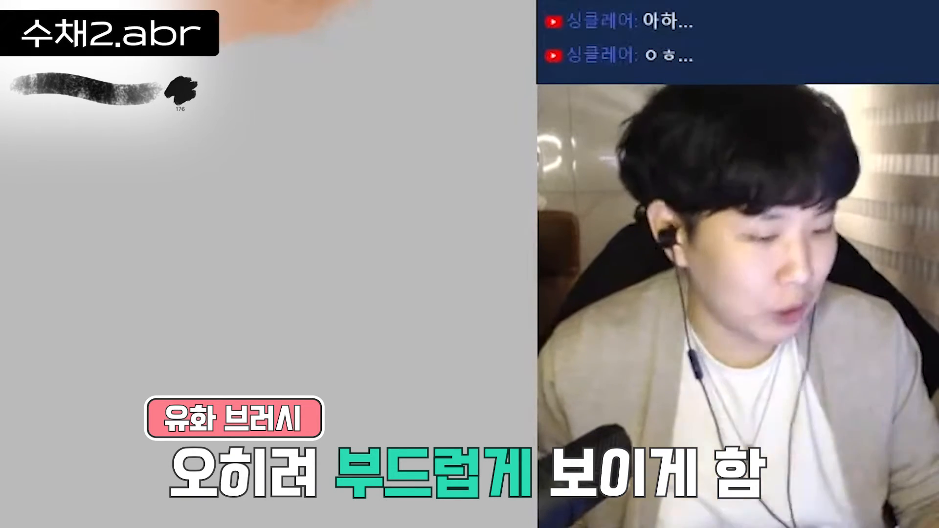
{"action": "scroll", "coordinate": [268, 195], "scroll_direction": "up", "scroll_amount": 5}
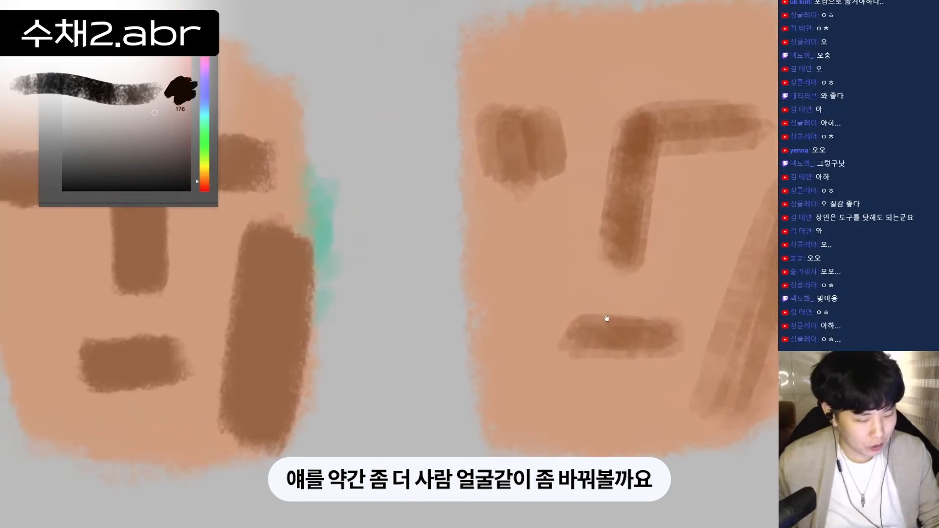
Build up and widen the cheek shadow on the second face with layered strokes of browns sampled from the face.
{"action": "left_click", "coordinate": [603, 321]}
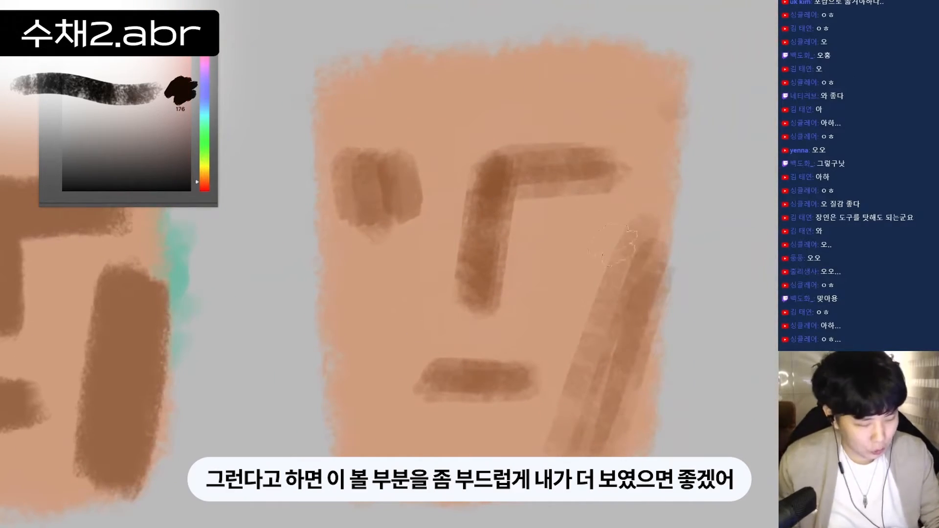
{"action": "mouse_move", "coordinate": [589, 247]}
{"action": "left_mouse_down"}
{"action": "mouse_move", "coordinate": [627, 294]}
{"action": "mouse_move", "coordinate": [605, 231]}
{"action": "mouse_move", "coordinate": [634, 292]}
{"action": "mouse_move", "coordinate": [647, 288]}
{"action": "mouse_move", "coordinate": [635, 229]}
{"action": "mouse_move", "coordinate": [588, 266]}
{"action": "mouse_move", "coordinate": [616, 348]}
{"action": "left_mouse_up"}
{"action": "left_click", "coordinate": [533, 316], "text": "alt"}
{"action": "left_click_drag", "start_coordinate": [589, 276], "coordinate": [606, 206]}
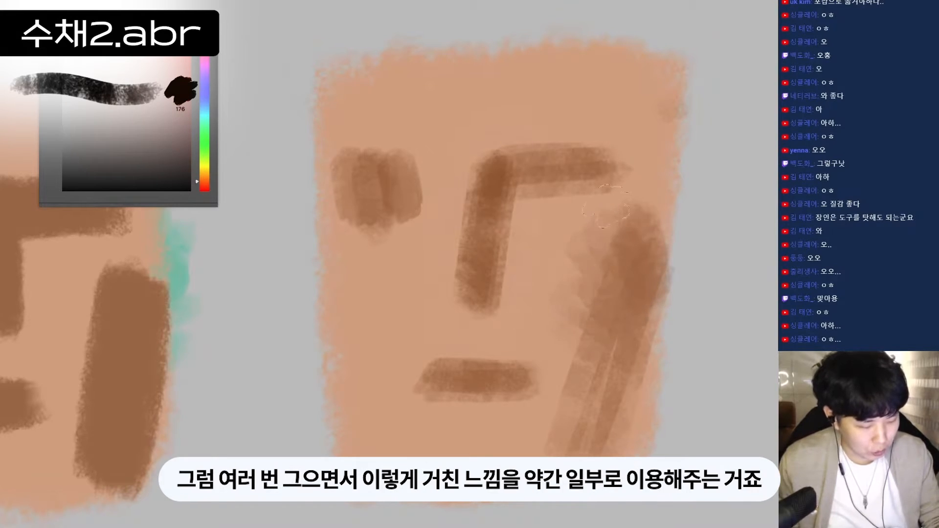
{"action": "left_click", "coordinate": [628, 252], "text": "alt"}
{"action": "mouse_move", "coordinate": [599, 242]}
{"action": "left_mouse_down"}
{"action": "mouse_move", "coordinate": [611, 286]}
{"action": "mouse_move", "coordinate": [580, 328]}
{"action": "left_mouse_up"}
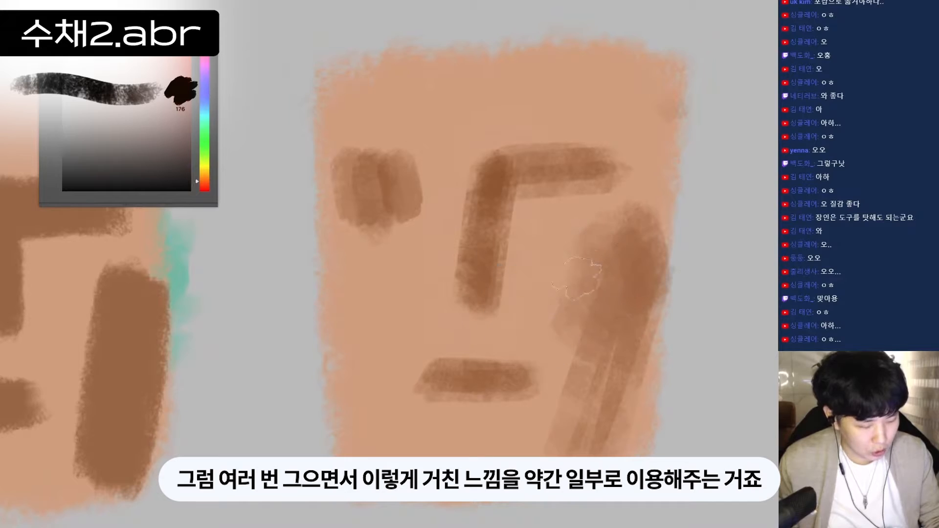
{"action": "mouse_move", "coordinate": [577, 278]}
{"action": "left_mouse_down"}
{"action": "mouse_move", "coordinate": [597, 254]}
{"action": "mouse_move", "coordinate": [615, 254]}
{"action": "mouse_move", "coordinate": [635, 201]}
{"action": "mouse_move", "coordinate": [622, 220]}
{"action": "mouse_move", "coordinate": [611, 289]}
{"action": "mouse_move", "coordinate": [562, 345]}
{"action": "left_mouse_up"}
{"action": "mouse_move", "coordinate": [584, 263]}
{"action": "left_mouse_down"}
{"action": "mouse_move", "coordinate": [585, 350]}
{"action": "mouse_move", "coordinate": [610, 341]}
{"action": "mouse_move", "coordinate": [611, 289]}
{"action": "mouse_move", "coordinate": [591, 288]}
{"action": "mouse_move", "coordinate": [579, 391]}
{"action": "left_mouse_up"}
Sample the nose brown and soften the nose, brow, under-eye and temple shadows on the second face.
{"action": "left_click", "coordinate": [475, 245], "text": "alt"}
{"action": "left_click_drag", "start_coordinate": [589, 160], "coordinate": [562, 166]}
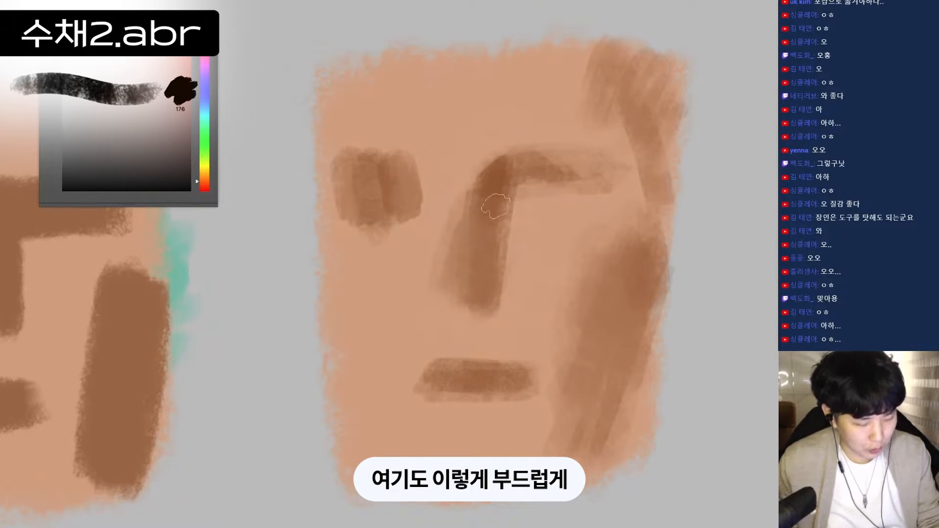
{"action": "left_click_drag", "start_coordinate": [495, 206], "coordinate": [464, 299]}
{"action": "left_click_drag", "start_coordinate": [569, 212], "coordinate": [602, 198]}
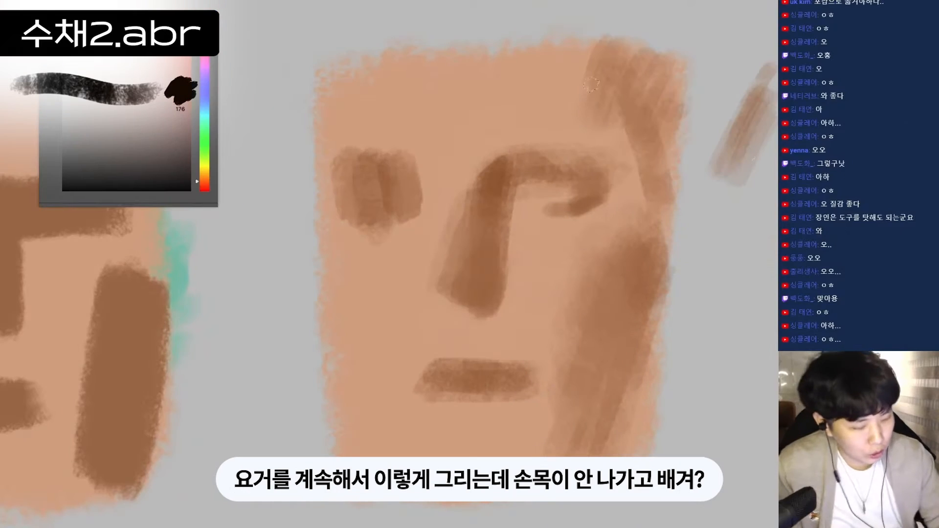
{"action": "mouse_move", "coordinate": [604, 86]}
{"action": "left_mouse_down"}
{"action": "mouse_move", "coordinate": [604, 117]}
{"action": "mouse_move", "coordinate": [574, 160]}
{"action": "left_mouse_up"}
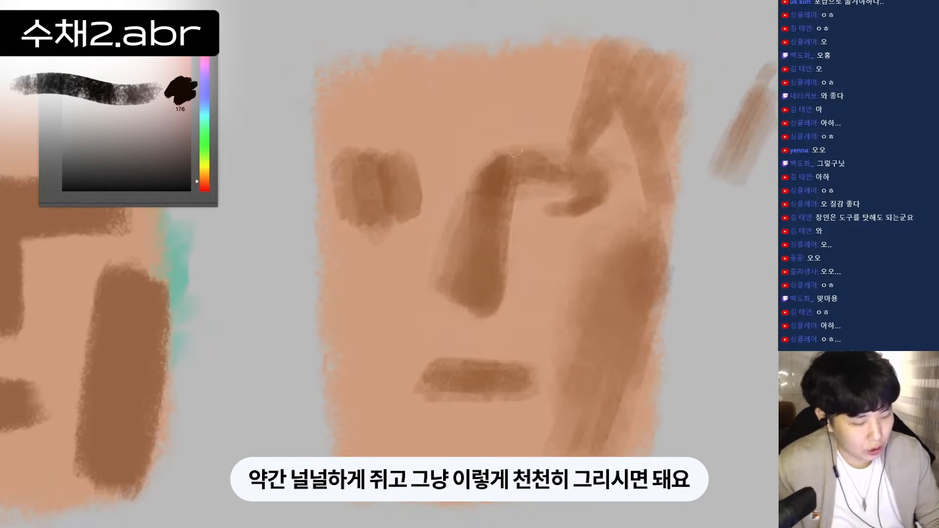
{"action": "left_click_drag", "start_coordinate": [531, 154], "coordinate": [522, 170]}
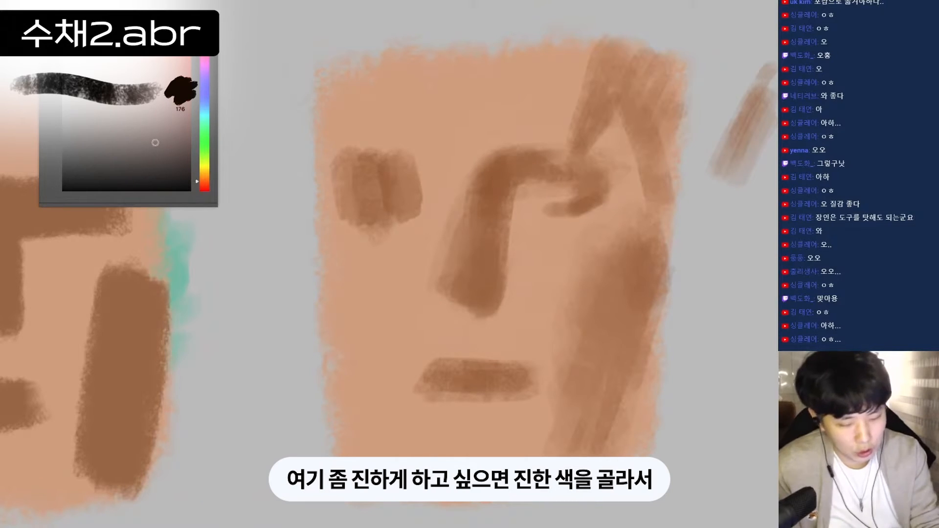
Deepen the second face's inner eye socket with a very dark brown, blend it with sampled browns and fill the temple shadow.
{"action": "mouse_move", "coordinate": [515, 170]}
{"action": "left_mouse_down"}
{"action": "mouse_move", "coordinate": [504, 201]}
{"action": "mouse_move", "coordinate": [542, 165]}
{"action": "mouse_move", "coordinate": [508, 192]}
{"action": "mouse_move", "coordinate": [582, 166]}
{"action": "mouse_move", "coordinate": [528, 192]}
{"action": "mouse_move", "coordinate": [502, 173]}
{"action": "mouse_move", "coordinate": [501, 203]}
{"action": "left_mouse_up"}
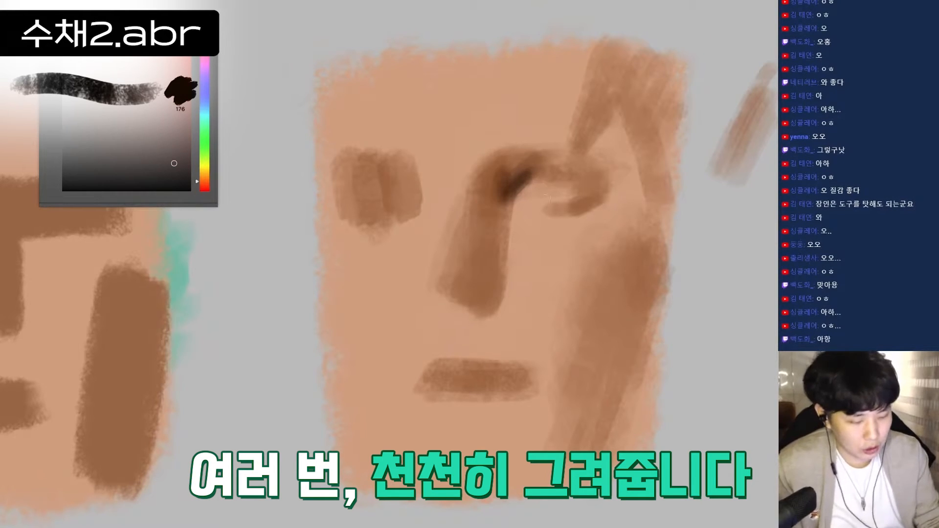
{"action": "left_click", "coordinate": [512, 168], "text": "alt"}
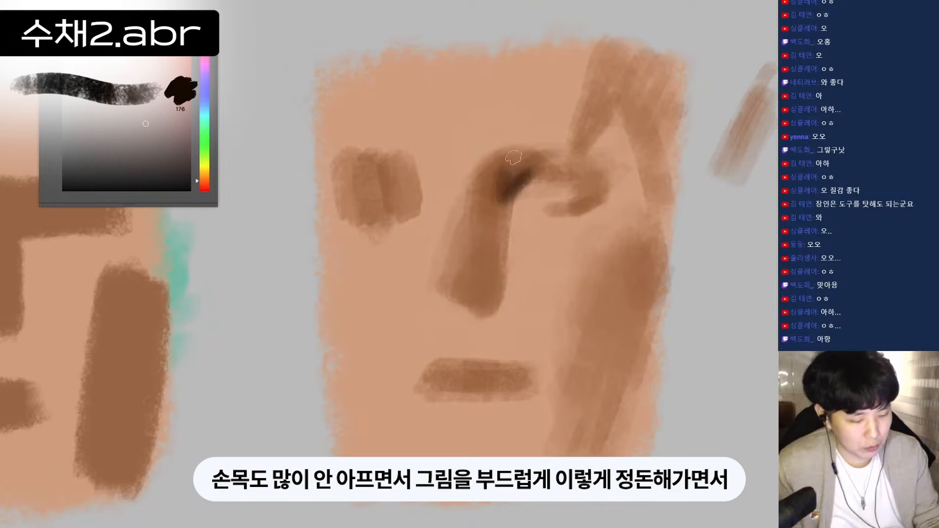
{"action": "mouse_move", "coordinate": [490, 213]}
{"action": "left_mouse_down"}
{"action": "mouse_move", "coordinate": [489, 183]}
{"action": "mouse_move", "coordinate": [502, 208]}
{"action": "left_mouse_up"}
{"action": "left_click", "coordinate": [510, 226], "text": "alt"}
{"action": "mouse_move", "coordinate": [579, 158]}
{"action": "left_mouse_down"}
{"action": "mouse_move", "coordinate": [578, 227]}
{"action": "mouse_move", "coordinate": [619, 133]}
{"action": "mouse_move", "coordinate": [608, 131]}
{"action": "mouse_move", "coordinate": [641, 116]}
{"action": "mouse_move", "coordinate": [628, 142]}
{"action": "mouse_move", "coordinate": [638, 147]}
{"action": "mouse_move", "coordinate": [618, 96]}
{"action": "mouse_move", "coordinate": [628, 128]}
{"action": "mouse_move", "coordinate": [634, 111]}
{"action": "mouse_move", "coordinate": [562, 197]}
{"action": "mouse_move", "coordinate": [601, 153]}
{"action": "mouse_move", "coordinate": [587, 181]}
{"action": "mouse_move", "coordinate": [613, 205]}
{"action": "left_mouse_up"}
Shift the hue toward red and layer a muted reddish brown over the second face's temple and cheek edge.
{"action": "left_click", "coordinate": [203, 190]}
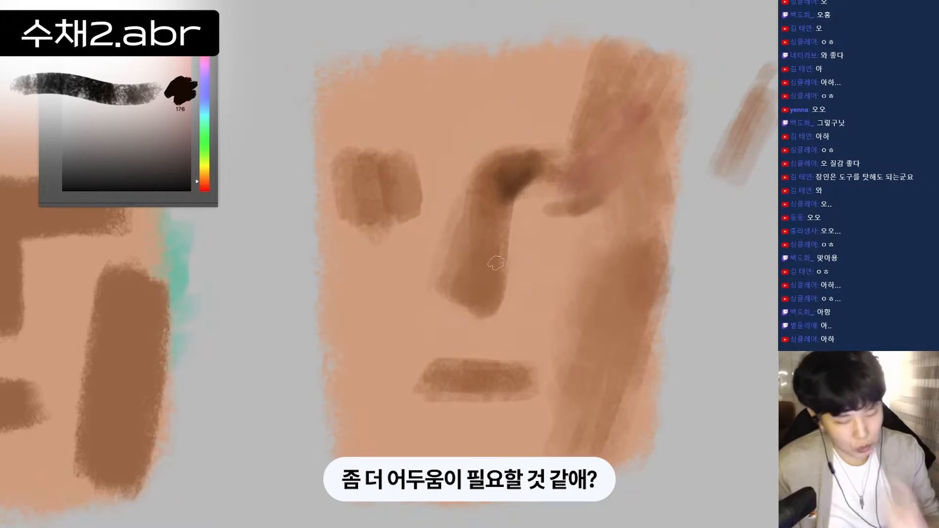
{"action": "left_click", "coordinate": [206, 187]}
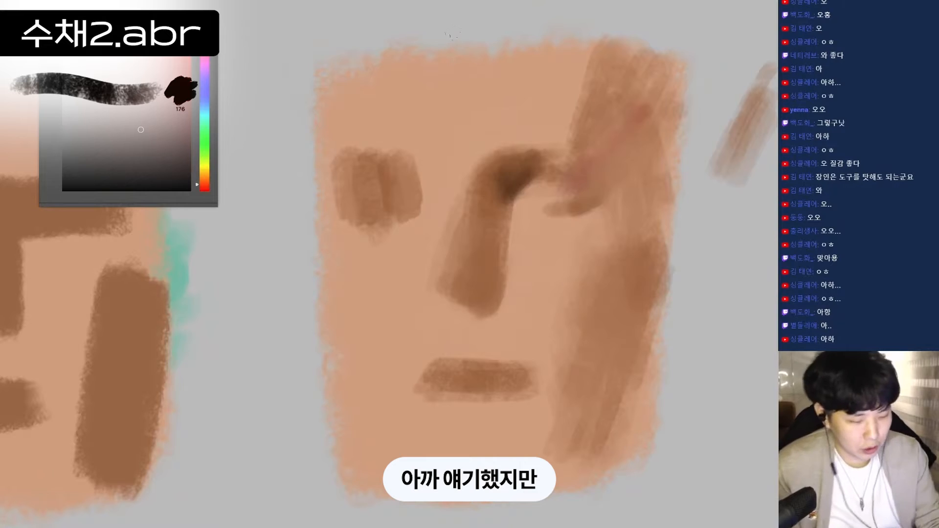
{"action": "mouse_move", "coordinate": [613, 111]}
{"action": "left_mouse_down"}
{"action": "mouse_move", "coordinate": [633, 181]}
{"action": "mouse_move", "coordinate": [636, 91]}
{"action": "mouse_move", "coordinate": [657, 183]}
{"action": "mouse_move", "coordinate": [670, 81]}
{"action": "mouse_move", "coordinate": [674, 196]}
{"action": "left_mouse_up"}
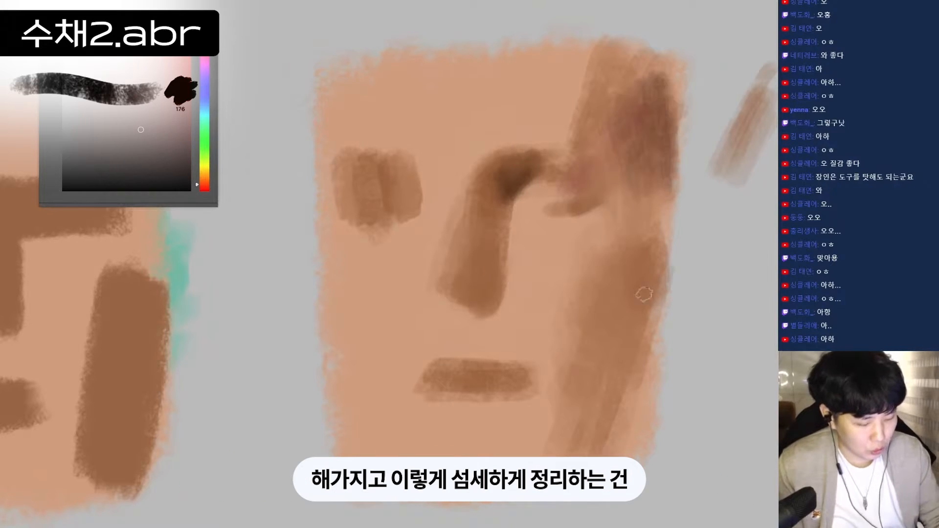
{"action": "left_click_drag", "start_coordinate": [646, 293], "coordinate": [656, 273]}
Define the nostril, nose underside and eyelid line with a small dark brush, then soften the other eye's shadow on the second face.
{"action": "mouse_move", "coordinate": [496, 287]}
{"action": "left_mouse_down"}
{"action": "mouse_move", "coordinate": [464, 298]}
{"action": "mouse_move", "coordinate": [474, 293]}
{"action": "left_mouse_up"}
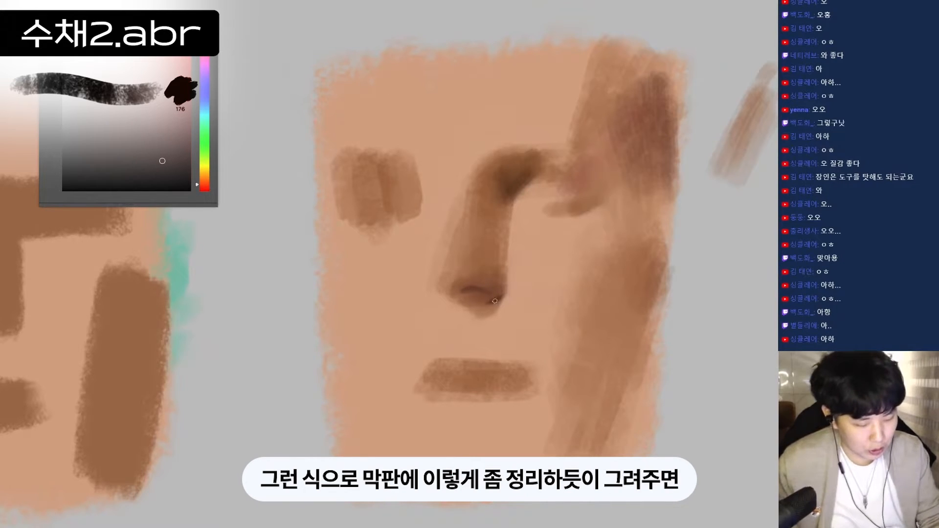
{"action": "left_click_drag", "start_coordinate": [485, 306], "coordinate": [505, 296]}
{"action": "mouse_move", "coordinate": [521, 184]}
{"action": "left_mouse_down"}
{"action": "mouse_move", "coordinate": [584, 180]}
{"action": "mouse_move", "coordinate": [582, 210]}
{"action": "mouse_move", "coordinate": [608, 164]}
{"action": "mouse_move", "coordinate": [630, 150]}
{"action": "left_mouse_up"}
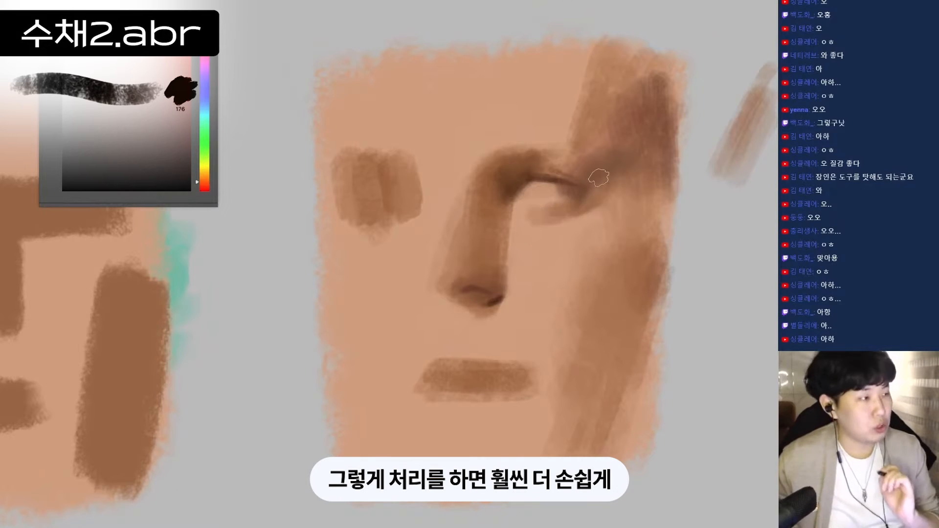
{"action": "left_click", "coordinate": [499, 203], "text": "alt"}
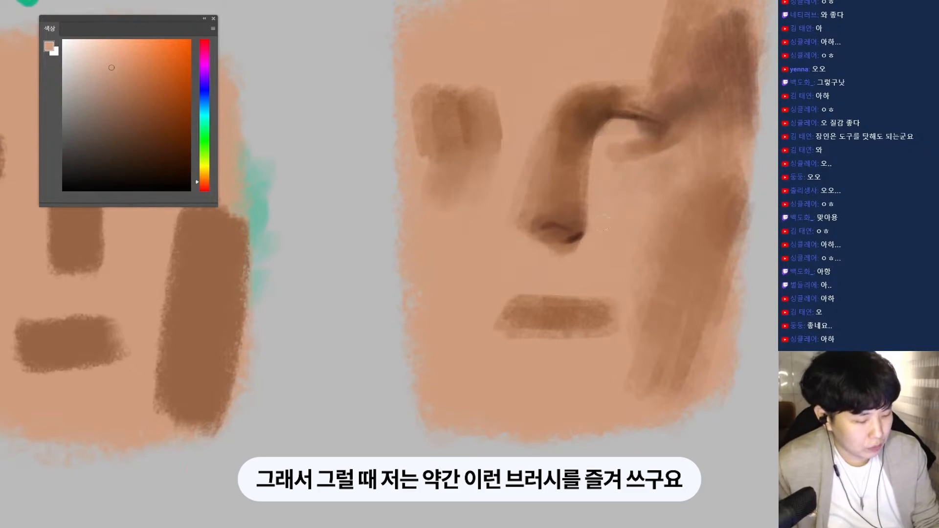
Sample a mid skin tone, switch to a textured brush and paint transition strokes along the first face's cheek shadow.
{"action": "left_click", "coordinate": [671, 170], "text": "alt"}
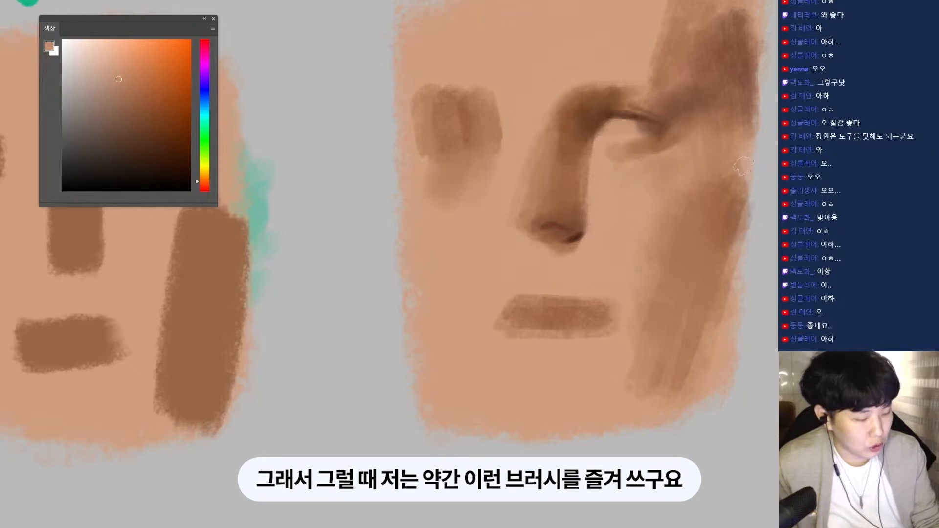
{"action": "right_click", "coordinate": [558, 321]}
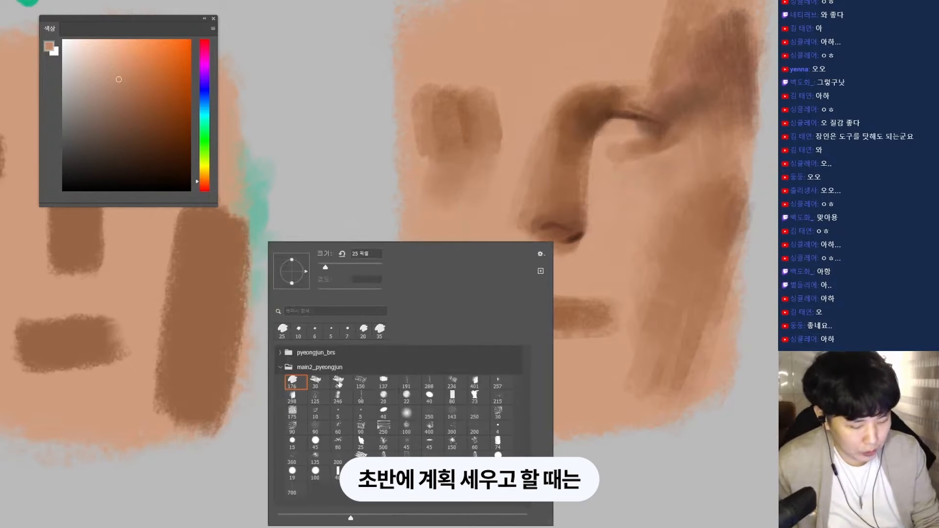
{"action": "left_click", "coordinate": [720, 228]}
{"action": "left_click_drag", "start_coordinate": [340, 364], "coordinate": [489, 374]}
{"action": "mouse_move", "coordinate": [536, 191]}
{"action": "left_mouse_down"}
{"action": "mouse_move", "coordinate": [504, 348]}
{"action": "mouse_move", "coordinate": [525, 281]}
{"action": "left_mouse_up"}
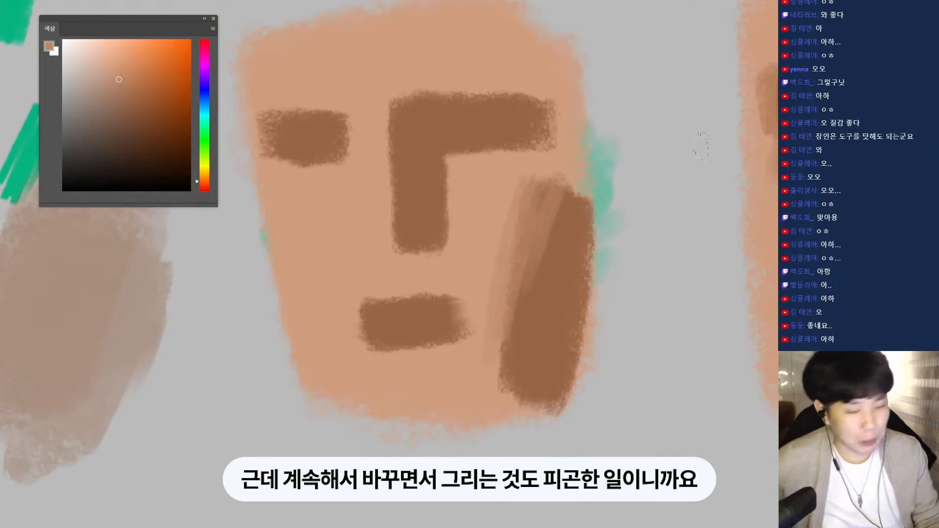
{"action": "left_click", "coordinate": [502, 200], "text": "alt"}
{"action": "mouse_move", "coordinate": [557, 188]}
{"action": "left_mouse_down"}
{"action": "mouse_move", "coordinate": [501, 219]}
{"action": "mouse_move", "coordinate": [479, 250]}
{"action": "mouse_move", "coordinate": [580, 199]}
{"action": "mouse_move", "coordinate": [529, 216]}
{"action": "mouse_move", "coordinate": [586, 180]}
{"action": "mouse_move", "coordinate": [556, 215]}
{"action": "left_mouse_up"}
Sample the shadow brown, paint a broad temple shadow beyond the first face's brow, add a darker core and blend its edge.
{"action": "left_click", "coordinate": [569, 205], "text": "alt"}
{"action": "mouse_move", "coordinate": [536, 151]}
{"action": "left_mouse_down"}
{"action": "mouse_move", "coordinate": [562, 125]}
{"action": "mouse_move", "coordinate": [587, 49]}
{"action": "left_mouse_up"}
{"action": "mouse_move", "coordinate": [482, 115]}
{"action": "left_mouse_down"}
{"action": "mouse_move", "coordinate": [538, 29]}
{"action": "mouse_move", "coordinate": [601, 5]}
{"action": "left_mouse_up"}
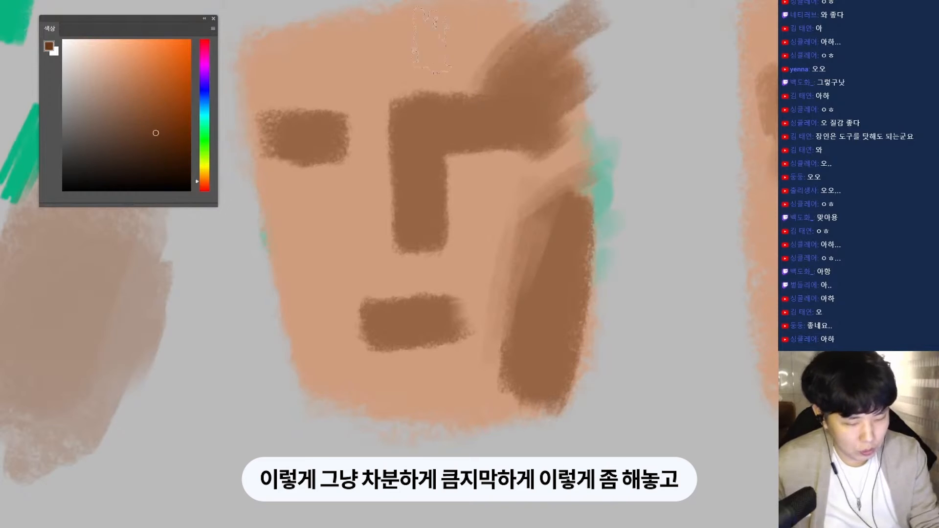
{"action": "mouse_move", "coordinate": [540, 88]}
{"action": "left_mouse_down"}
{"action": "mouse_move", "coordinate": [579, 67]}
{"action": "mouse_move", "coordinate": [553, 118]}
{"action": "left_mouse_up"}
{"action": "left_click", "coordinate": [542, 54], "text": "alt"}
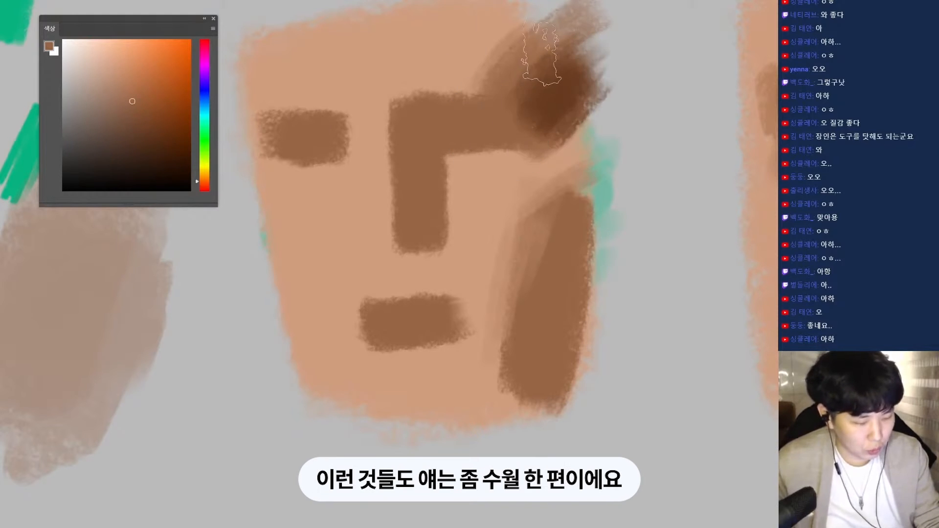
{"action": "mouse_move", "coordinate": [541, 53]}
{"action": "left_mouse_down"}
{"action": "mouse_move", "coordinate": [509, 131]}
{"action": "mouse_move", "coordinate": [538, 117]}
{"action": "left_mouse_up"}
Sample the dark temple brown, pick another textured brush and paint a grainy oval swatch between the two faces.
{"action": "left_click", "coordinate": [574, 98], "text": "alt"}
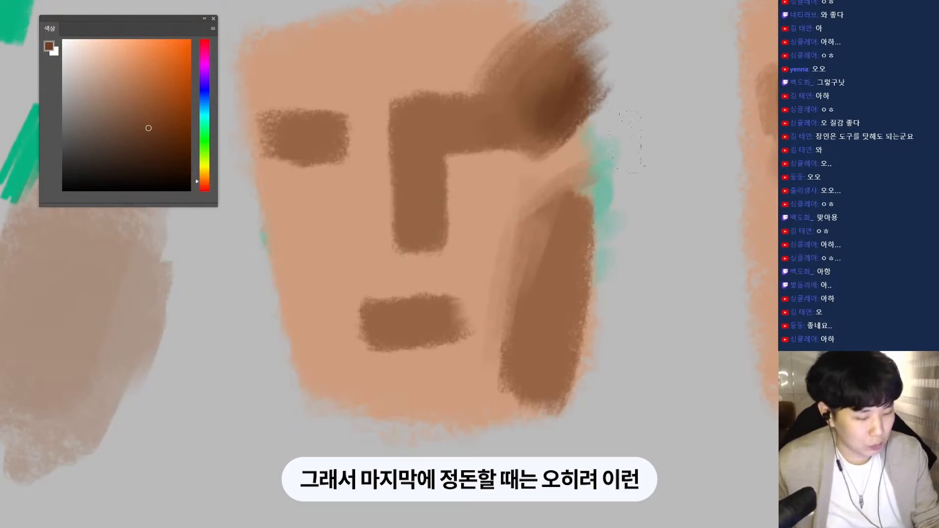
{"action": "right_click", "coordinate": [475, 200]}
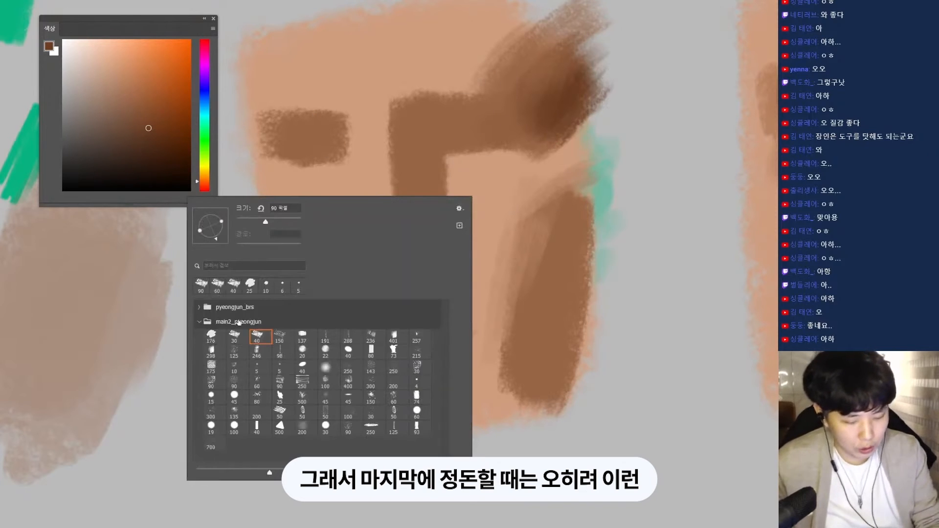
{"action": "mouse_move", "coordinate": [660, 174]}
{"action": "left_mouse_down"}
{"action": "mouse_move", "coordinate": [635, 230]}
{"action": "mouse_move", "coordinate": [684, 147]}
{"action": "left_mouse_up"}
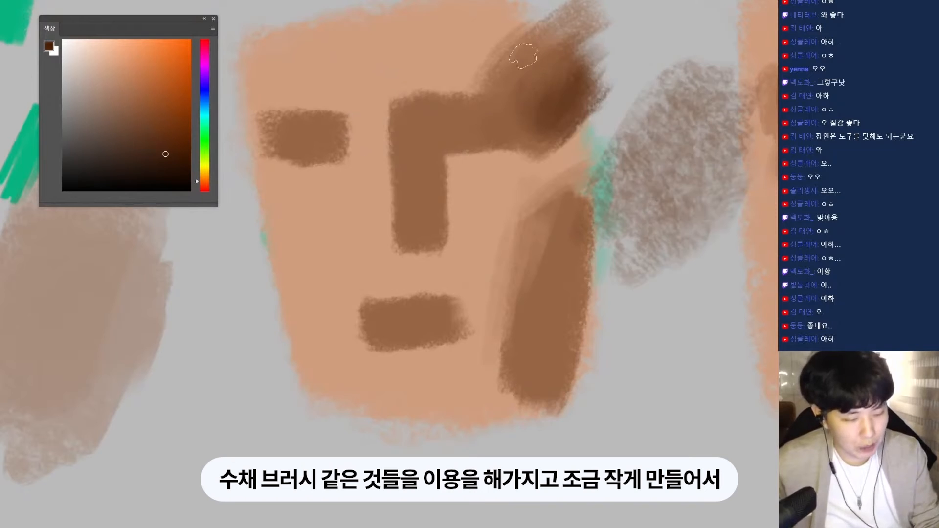
Using the watercolour brush and sampled browns and skin tones, soften the first face's temple shadow and shade the area under the brow.
{"action": "left_click", "coordinate": [509, 64], "text": "alt"}
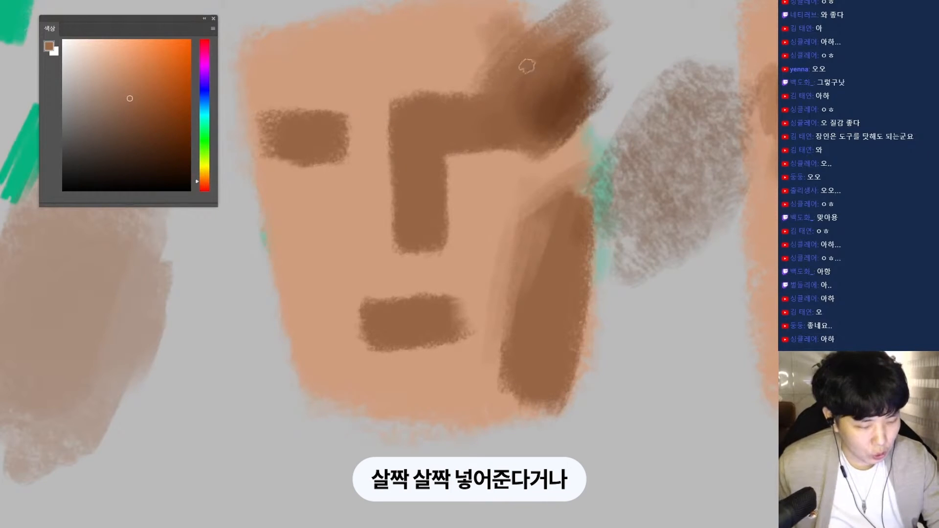
{"action": "left_click", "coordinate": [497, 34], "text": "alt"}
{"action": "mouse_move", "coordinate": [478, 97]}
{"action": "left_mouse_down"}
{"action": "mouse_move", "coordinate": [495, 159]}
{"action": "mouse_move", "coordinate": [521, 151]}
{"action": "left_mouse_up"}
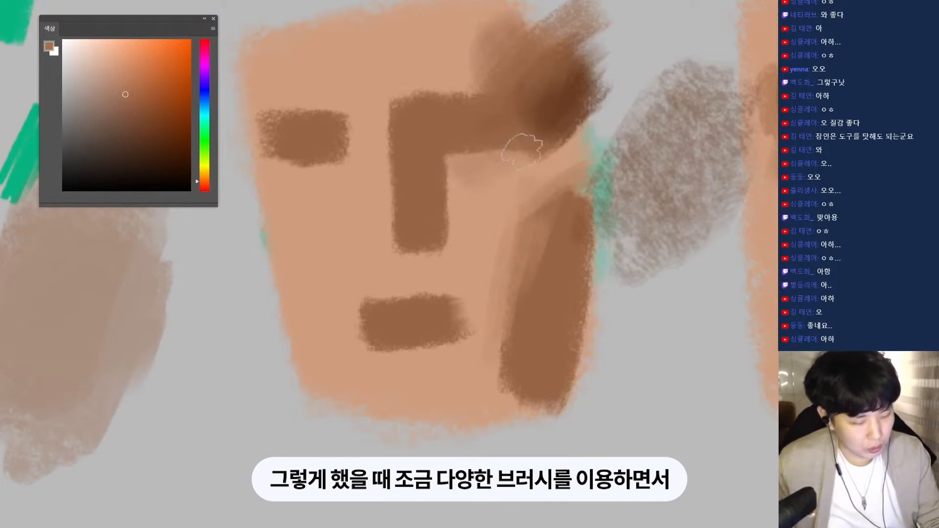
{"action": "mouse_move", "coordinate": [456, 181]}
{"action": "left_mouse_down"}
{"action": "mouse_move", "coordinate": [512, 136]}
{"action": "mouse_move", "coordinate": [541, 151]}
{"action": "left_mouse_up"}
{"action": "left_click", "coordinate": [541, 152], "text": "alt"}
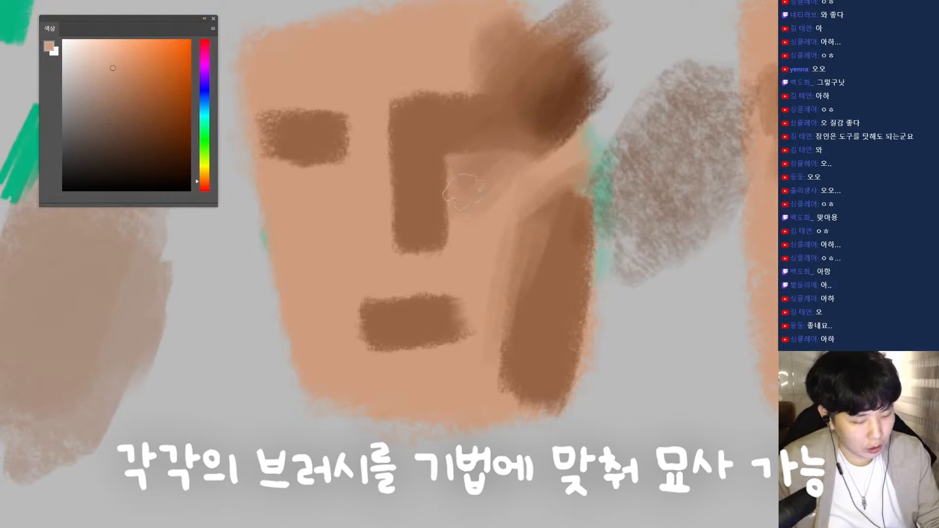
{"action": "mouse_move", "coordinate": [474, 174]}
{"action": "left_mouse_down"}
{"action": "mouse_move", "coordinate": [462, 240]}
{"action": "mouse_move", "coordinate": [529, 159]}
{"action": "mouse_move", "coordinate": [562, 144]}
{"action": "left_mouse_up"}
Pick a muted red and tint the first face's under-eye area and upper cheek, blending with sampled neighbouring tones.
{"action": "left_click", "coordinate": [204, 186]}
{"action": "left_click", "coordinate": [126, 71]}
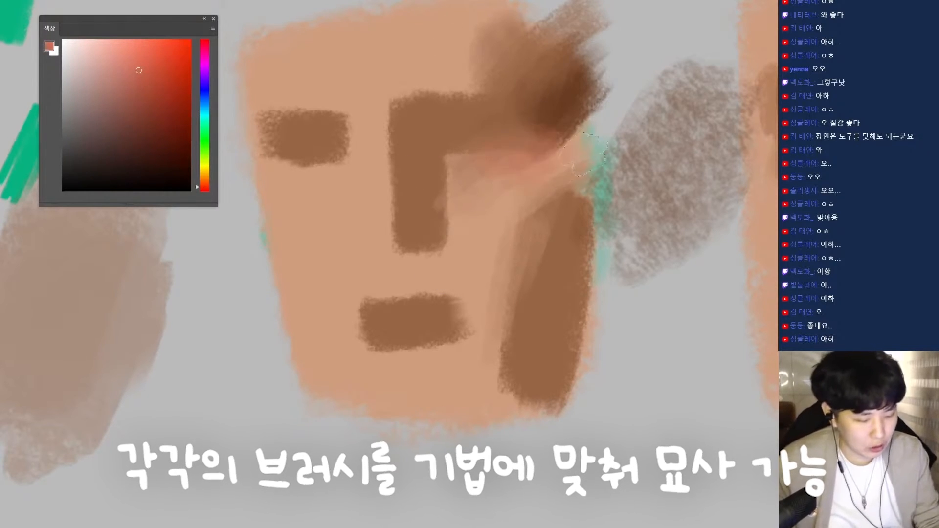
{"action": "left_click", "coordinate": [562, 139], "text": "alt"}
{"action": "left_click", "coordinate": [205, 188]}
{"action": "mouse_move", "coordinate": [504, 171]}
{"action": "left_mouse_down"}
{"action": "mouse_move", "coordinate": [560, 158]}
{"action": "mouse_move", "coordinate": [539, 181]}
{"action": "mouse_move", "coordinate": [542, 211]}
{"action": "left_mouse_up"}
{"action": "left_click", "coordinate": [501, 181], "text": "alt"}
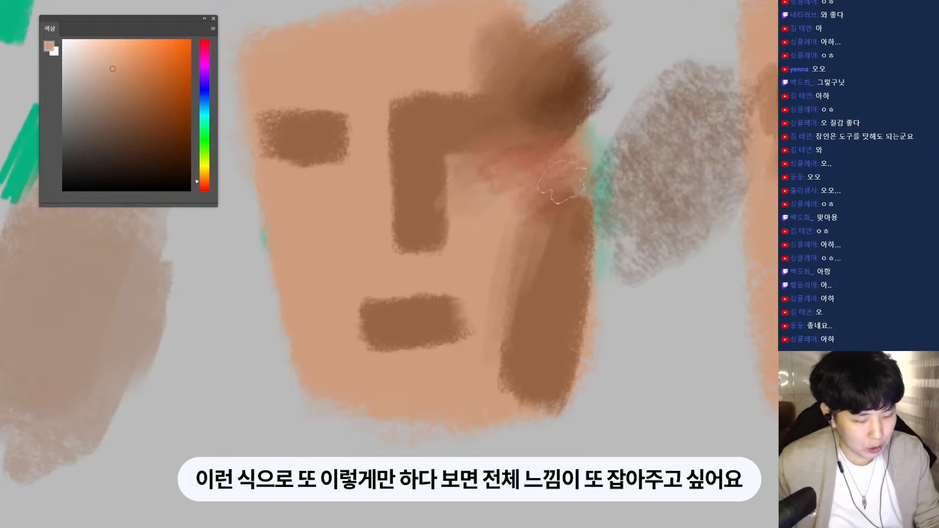
{"action": "left_click", "coordinate": [577, 176], "text": "alt"}
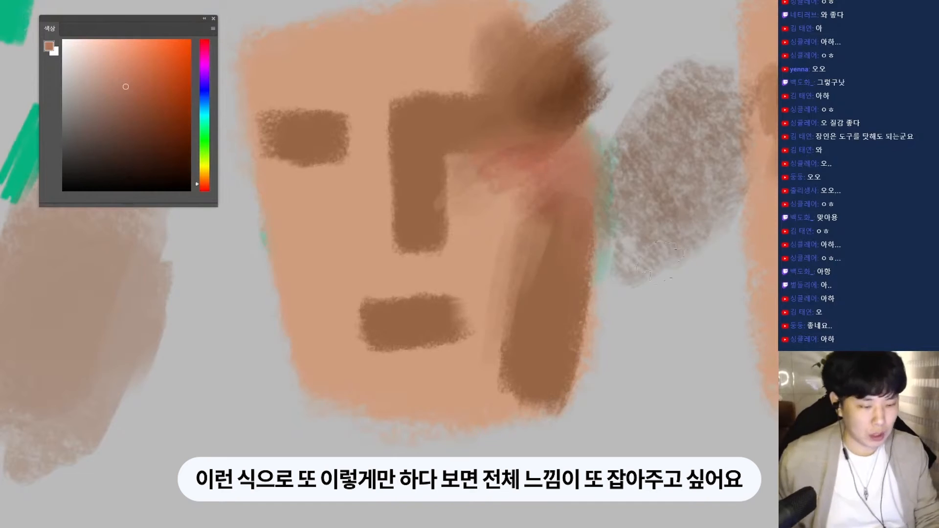
Glaze a translucent reddish brown over the second face with broad, large-brush watercolour strokes from forehead to chin.
{"action": "left_click_drag", "start_coordinate": [689, 289], "coordinate": [644, 289]}
{"action": "left_click_drag", "start_coordinate": [541, 356], "coordinate": [440, 383]}
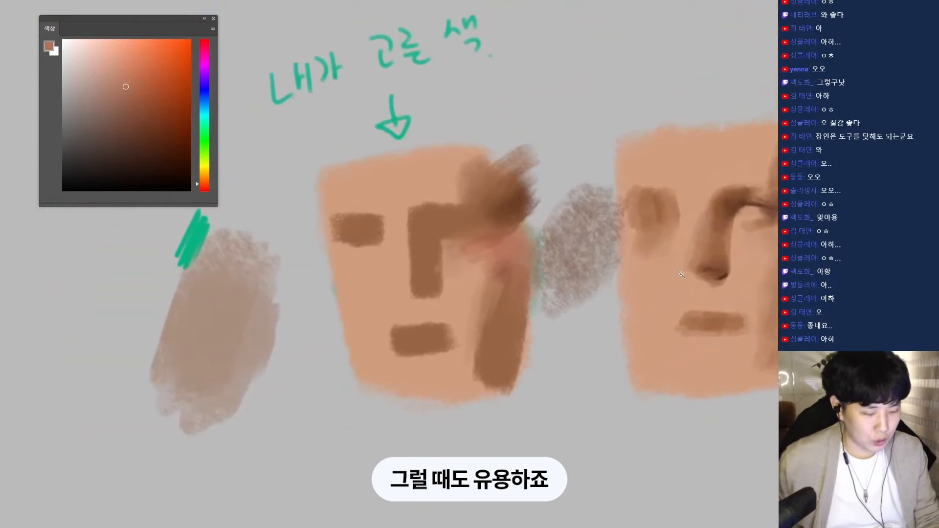
{"action": "left_click_drag", "start_coordinate": [484, 263], "coordinate": [525, 261]}
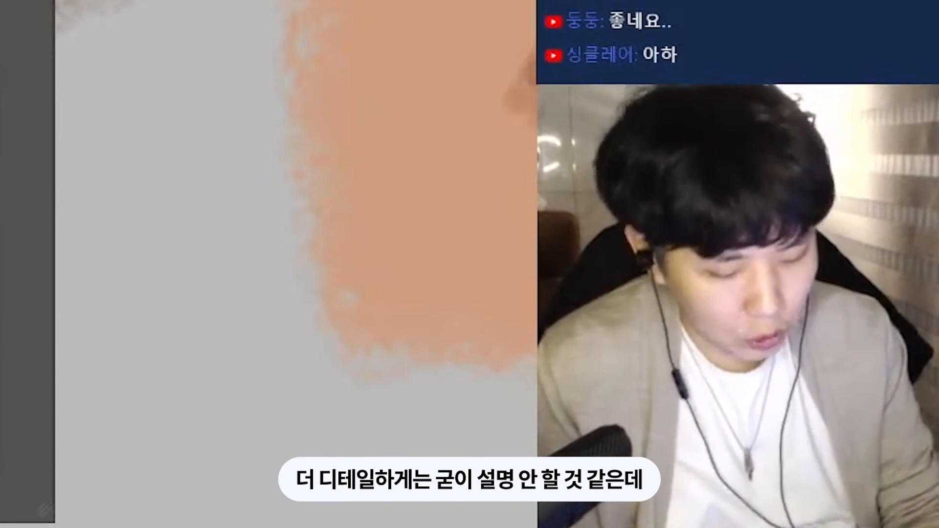
{"action": "key", "text": "Return"}
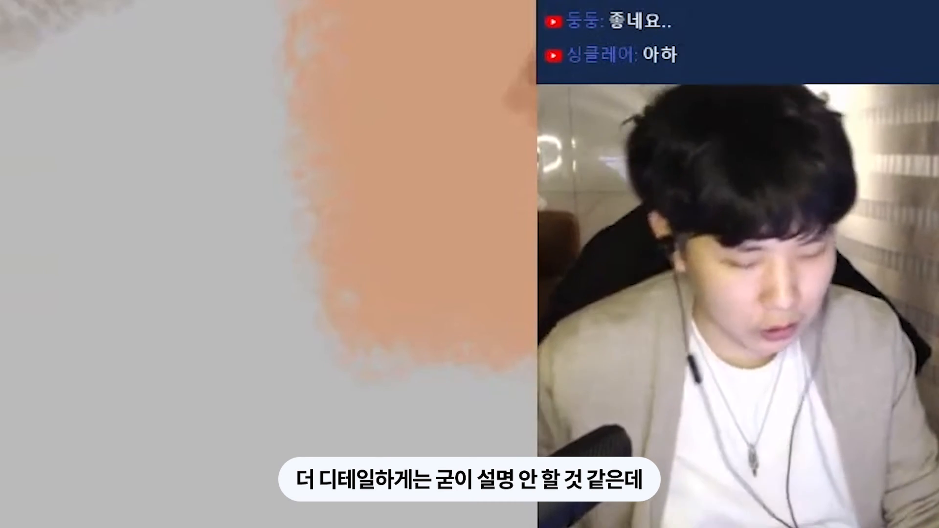
{"action": "left_click_drag", "start_coordinate": [440, 245], "coordinate": [61, 21]}
{"action": "left_click_drag", "start_coordinate": [509, 177], "coordinate": [8, 139]}
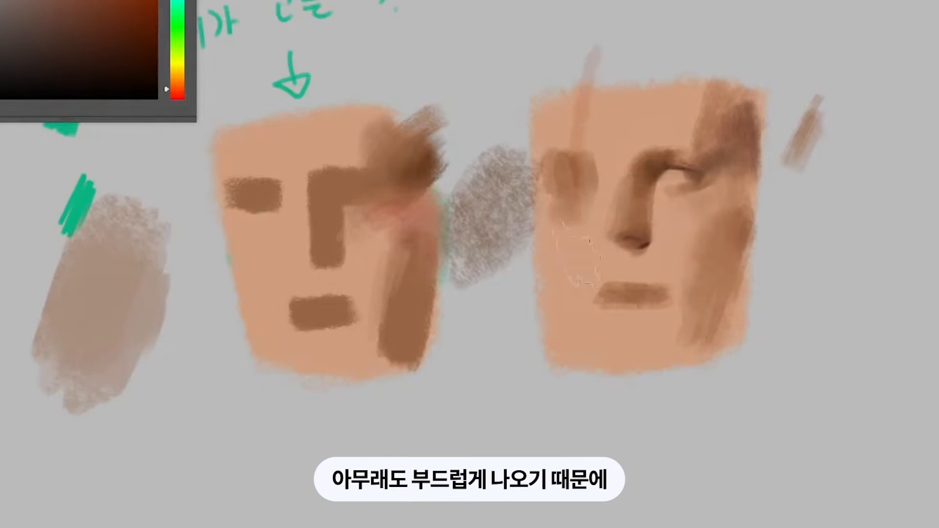
{"action": "mouse_move", "coordinate": [597, 81]}
{"action": "left_mouse_down"}
{"action": "mouse_move", "coordinate": [582, 264]}
{"action": "mouse_move", "coordinate": [589, 322]}
{"action": "mouse_move", "coordinate": [602, 303]}
{"action": "left_mouse_up"}
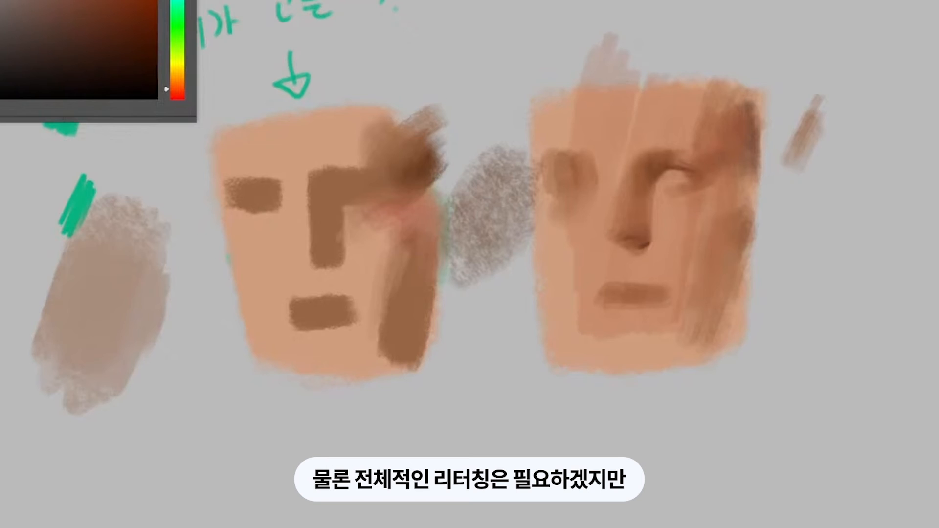
Layer a lighter, translucent peach over the second face's forehead, eyes, nose and cheek.
{"action": "mouse_move", "coordinate": [601, 86]}
{"action": "left_mouse_down"}
{"action": "mouse_move", "coordinate": [572, 125]}
{"action": "mouse_move", "coordinate": [560, 169]}
{"action": "mouse_move", "coordinate": [567, 195]}
{"action": "left_mouse_up"}
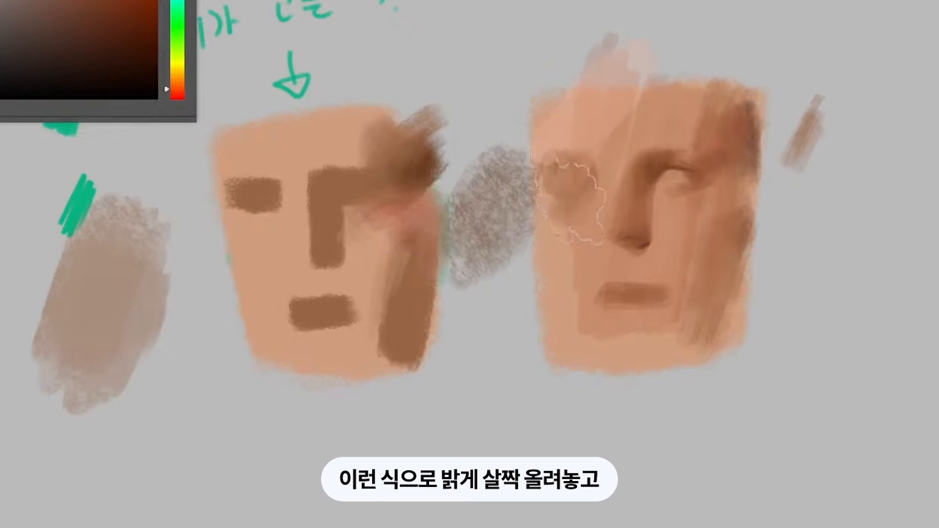
{"action": "mouse_move", "coordinate": [569, 235]}
{"action": "left_mouse_down"}
{"action": "mouse_move", "coordinate": [556, 220]}
{"action": "mouse_move", "coordinate": [648, 105]}
{"action": "left_mouse_up"}
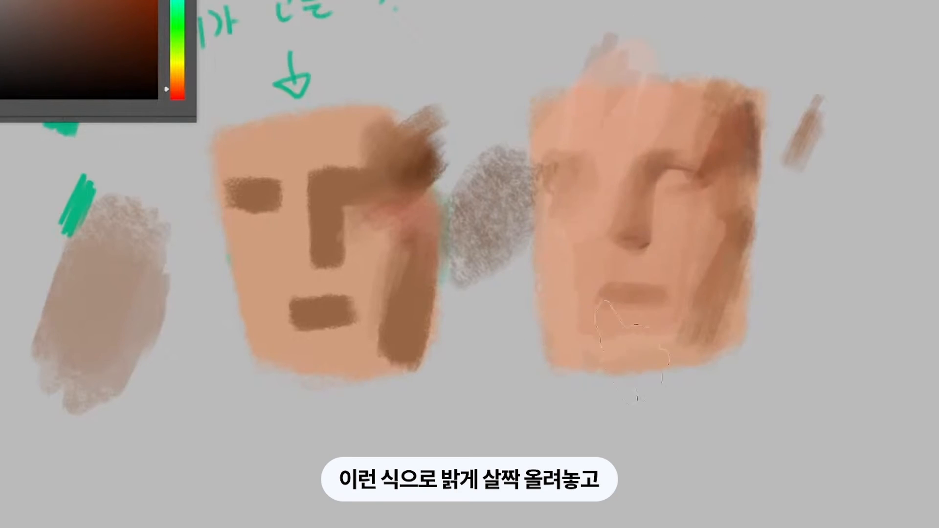